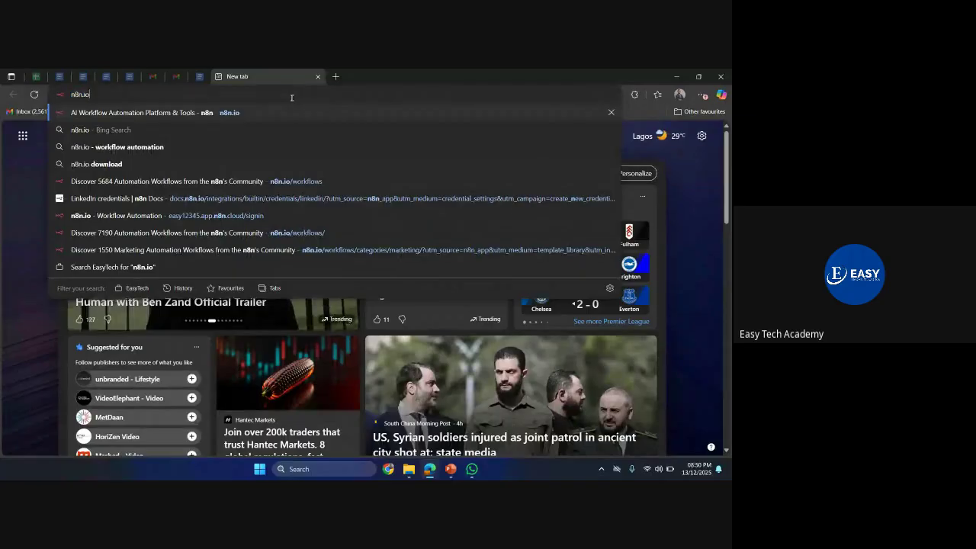
- Load the n8n.io homepage and open the n8n cloud sign-in page in a new tab
key(Return)
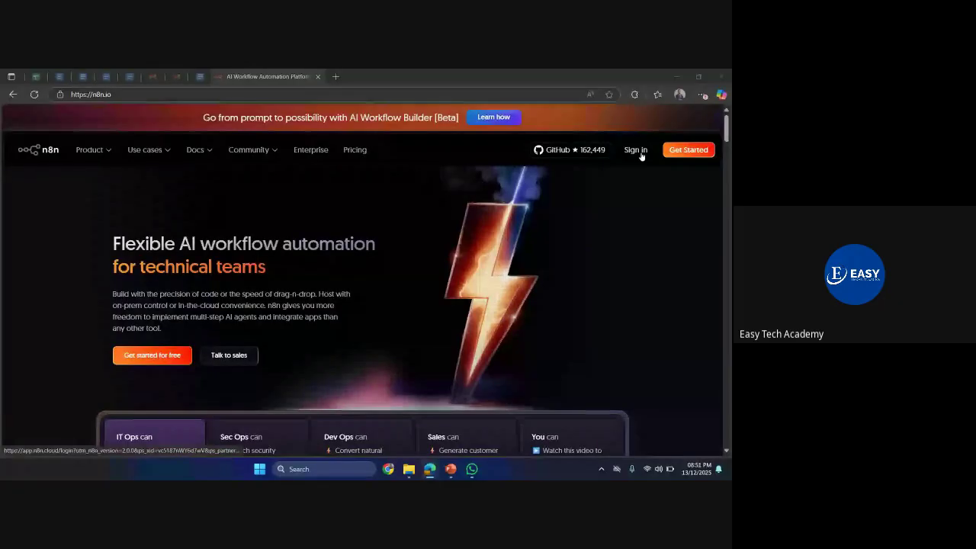
scroll(509, 310, down, 3)
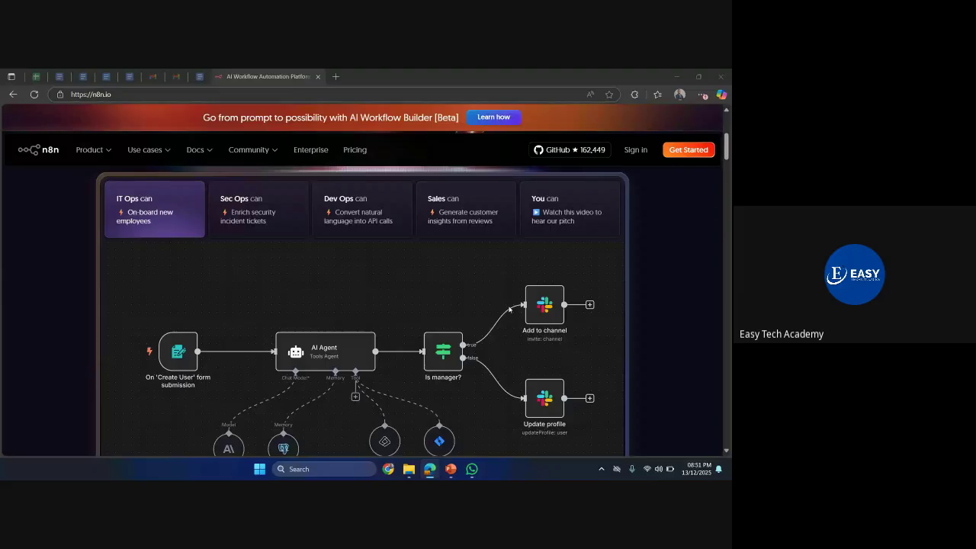
click(509, 308)
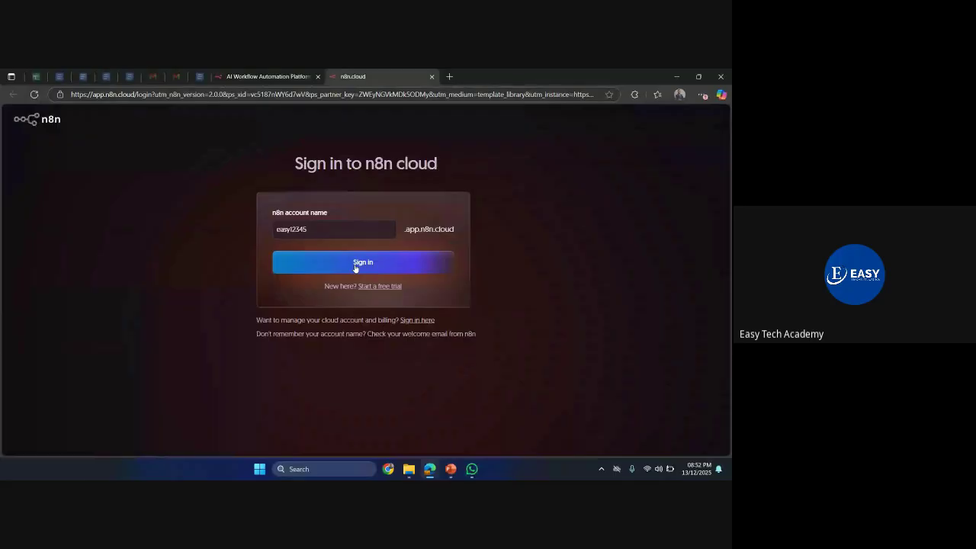
- Sign in to n8n cloud and create a new empty workflow, 'My workflow 3'
click(355, 268)
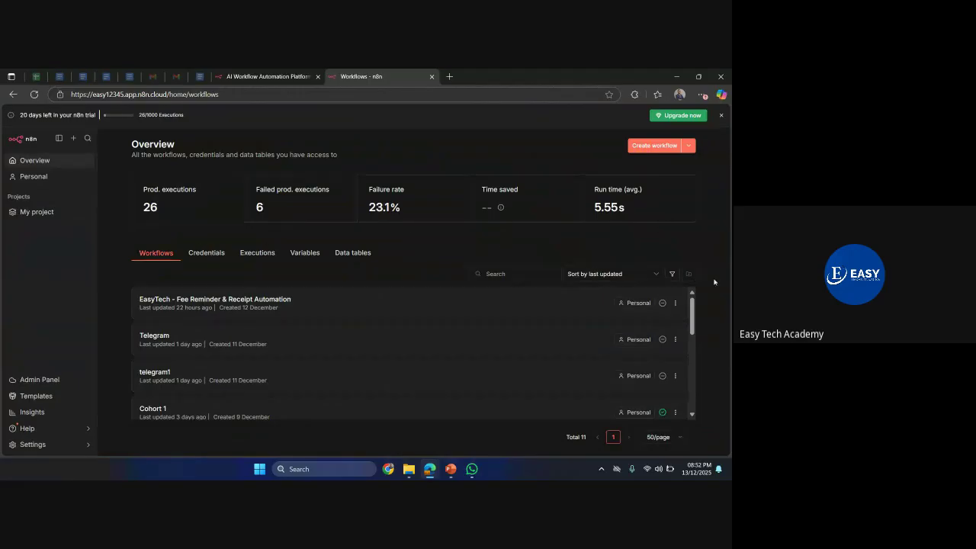
click(658, 149)
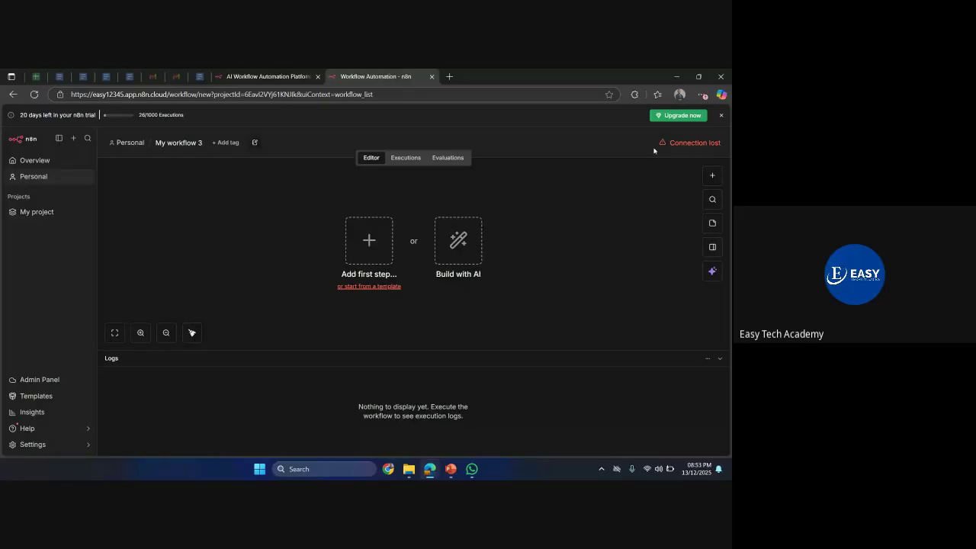
- Collapse the Logs panel and add an On form submission trigger as the first step
mouse_move(686, 144)
click(385, 355)
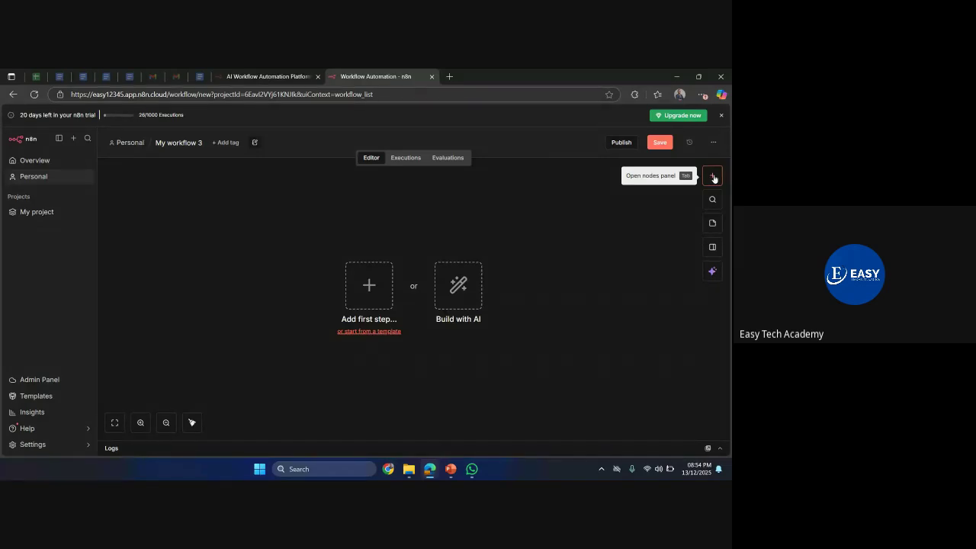
click(714, 176)
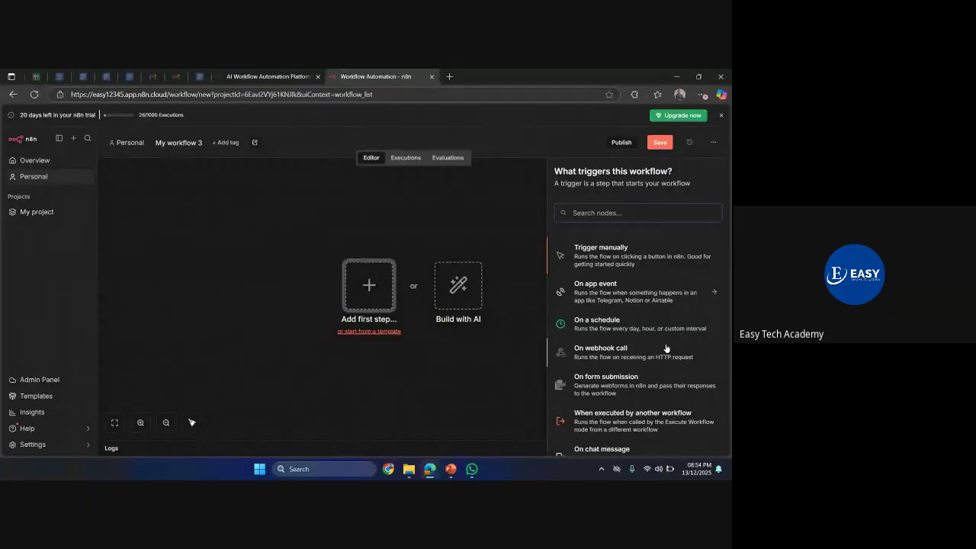
scroll(626, 263, down, 3)
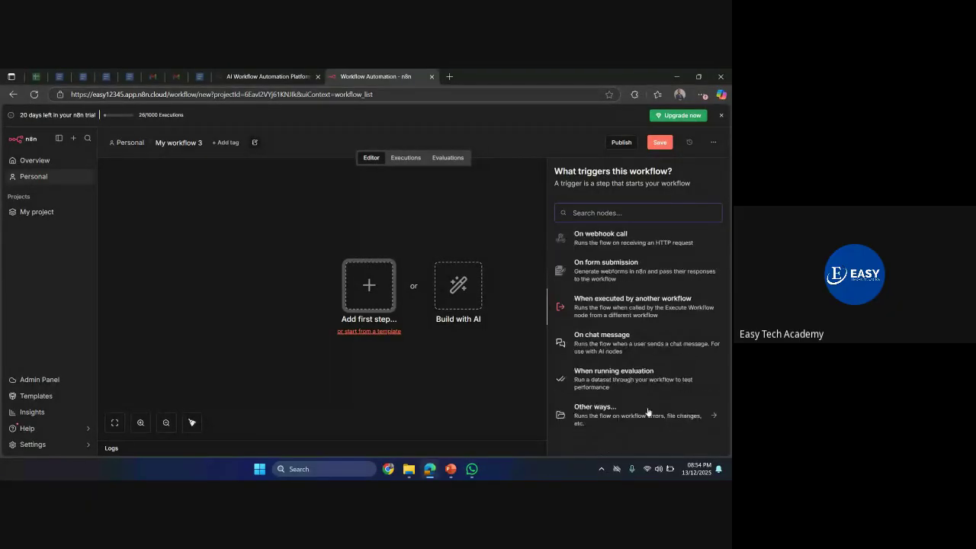
scroll(610, 282, up, 3)
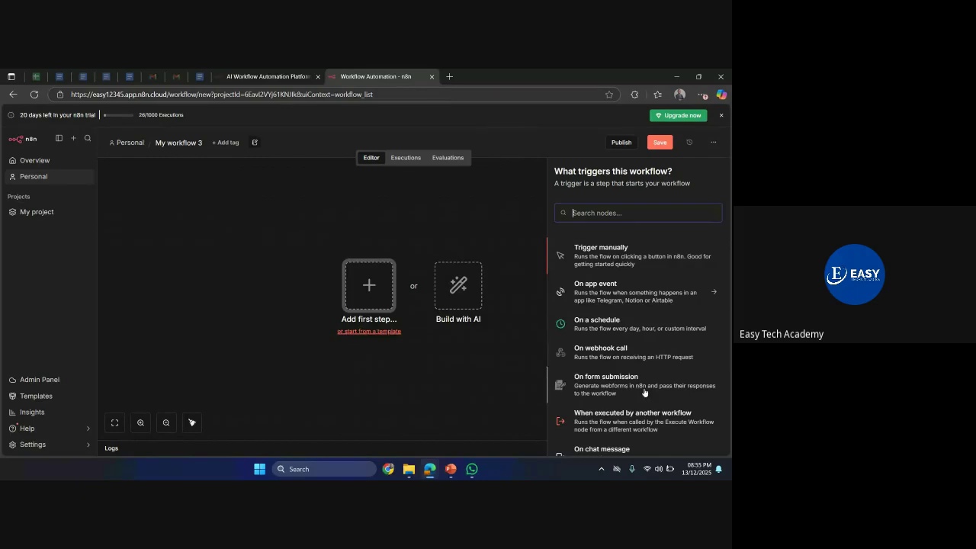
scroll(644, 391, down, 3)
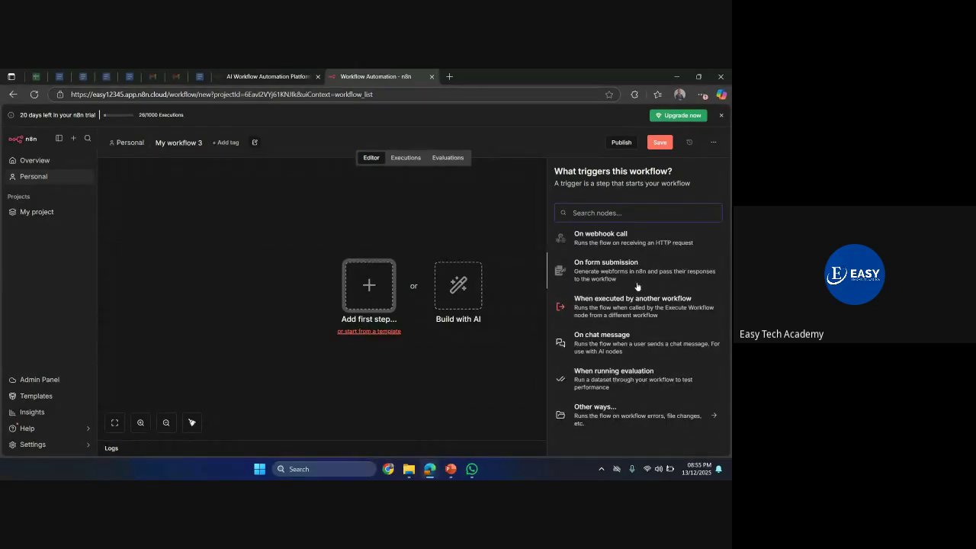
scroll(638, 286, up, 3)
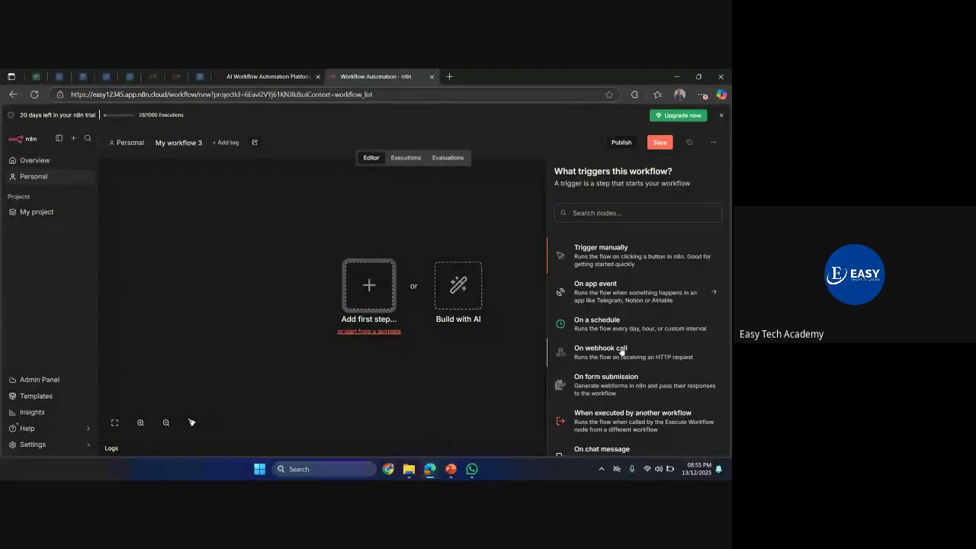
click(618, 388)
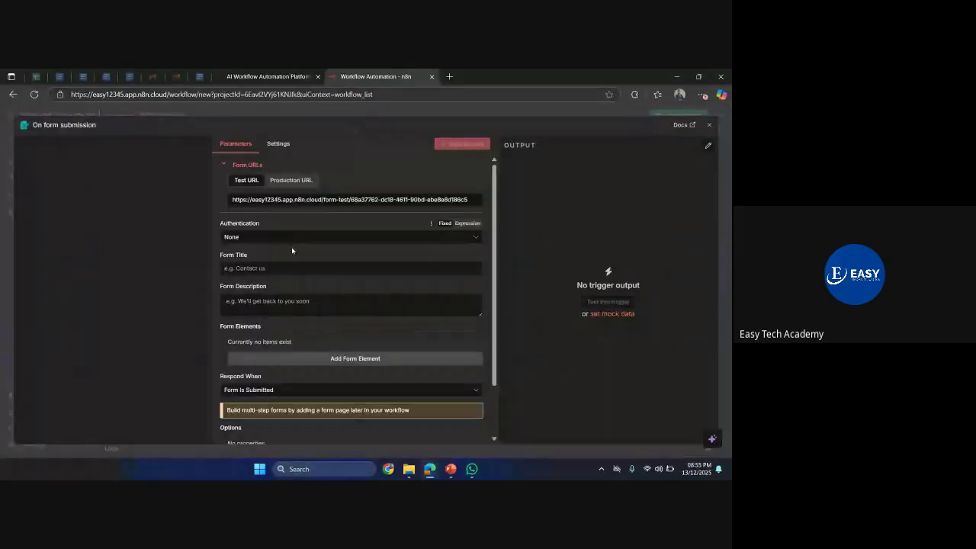
- Give the form the title 'EasyTech AI training' and the description 'Onboarding Form'
click(244, 264)
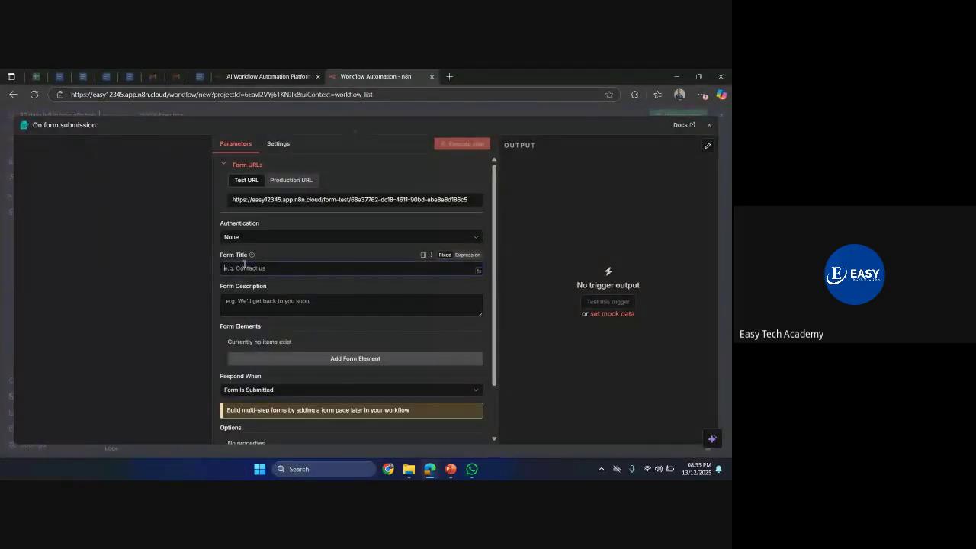
text(Easy)
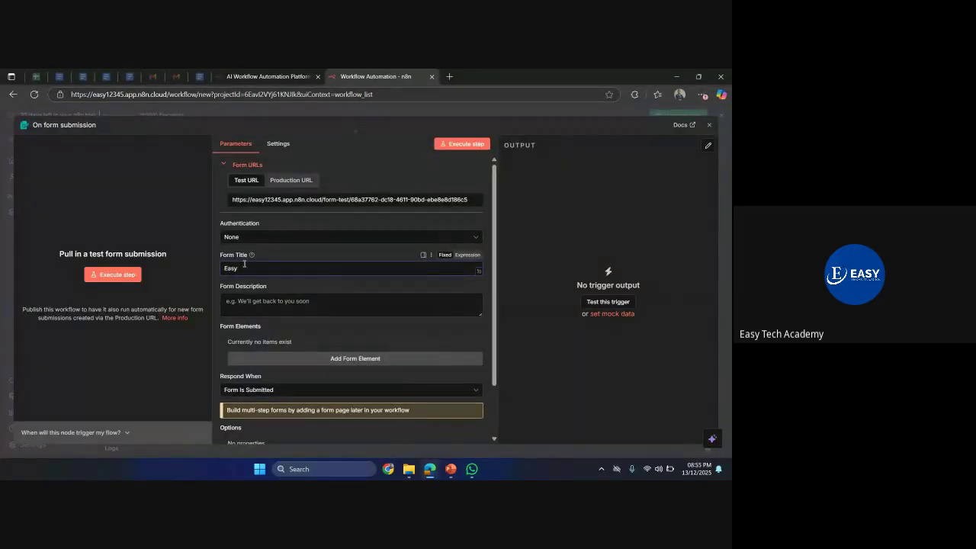
text(Tech AI training)
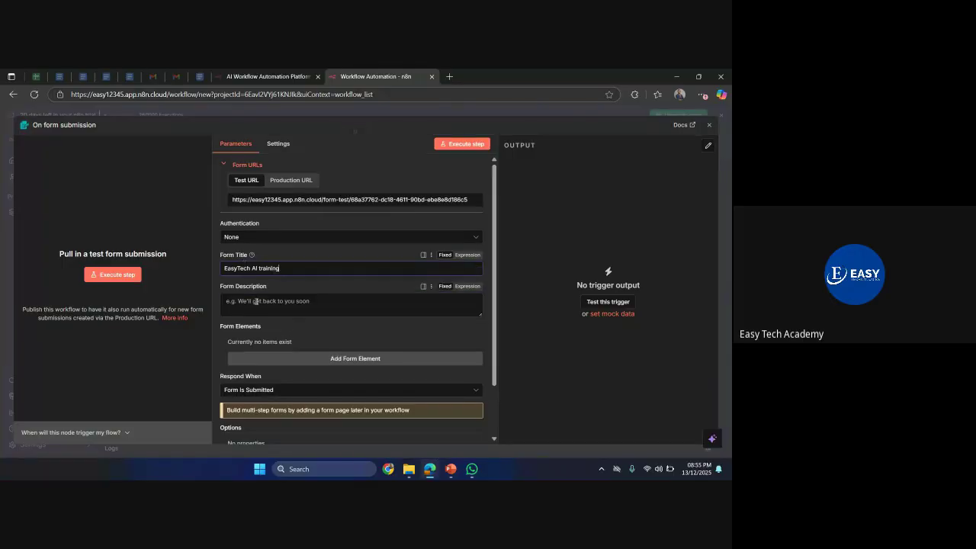
click(256, 302)
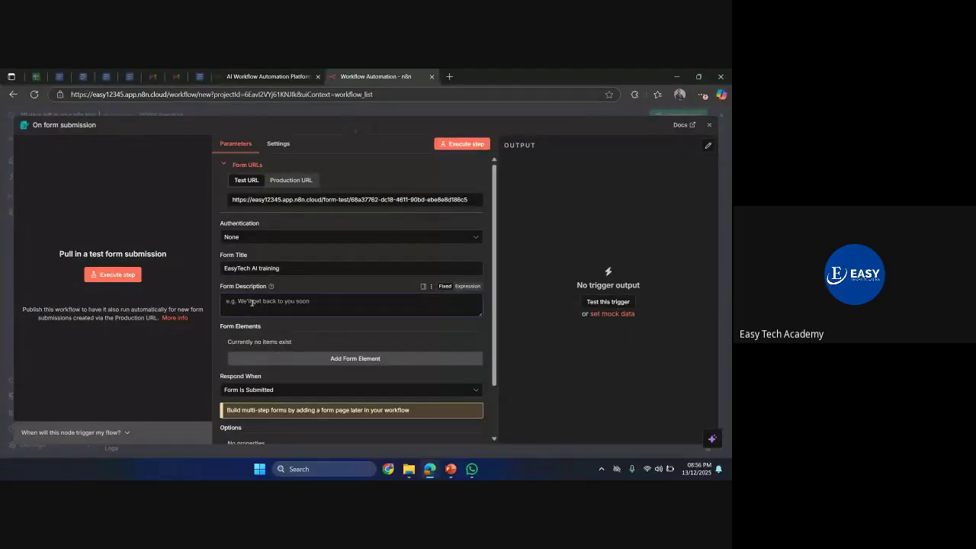
text(Onboarding Form)
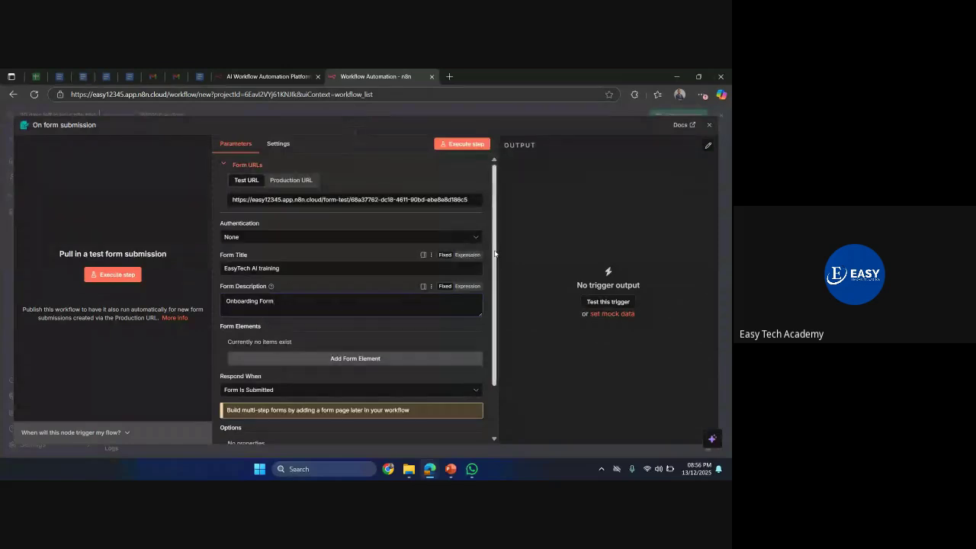
scroll(330, 315, down, 2)
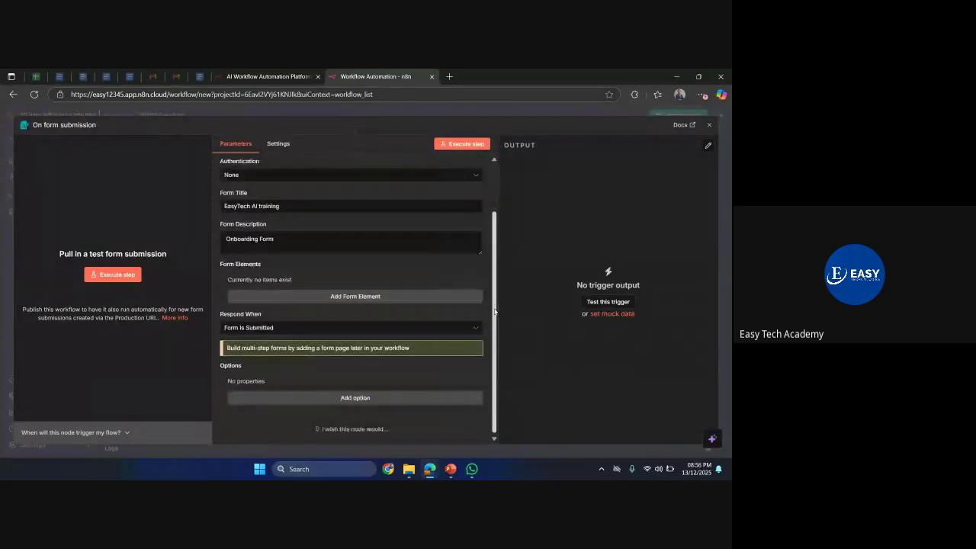
- Add a Full Name text field as the form's first element
click(352, 297)
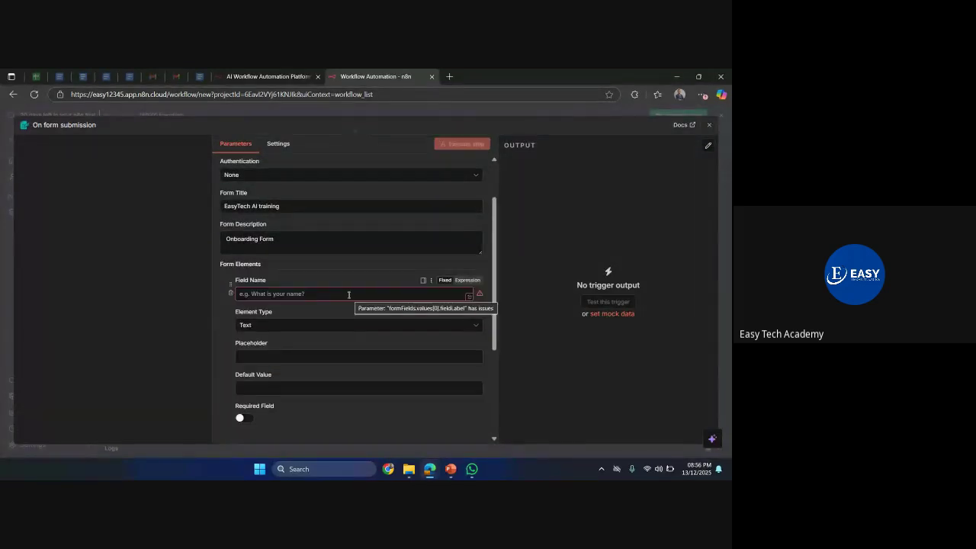
text(Full Name)
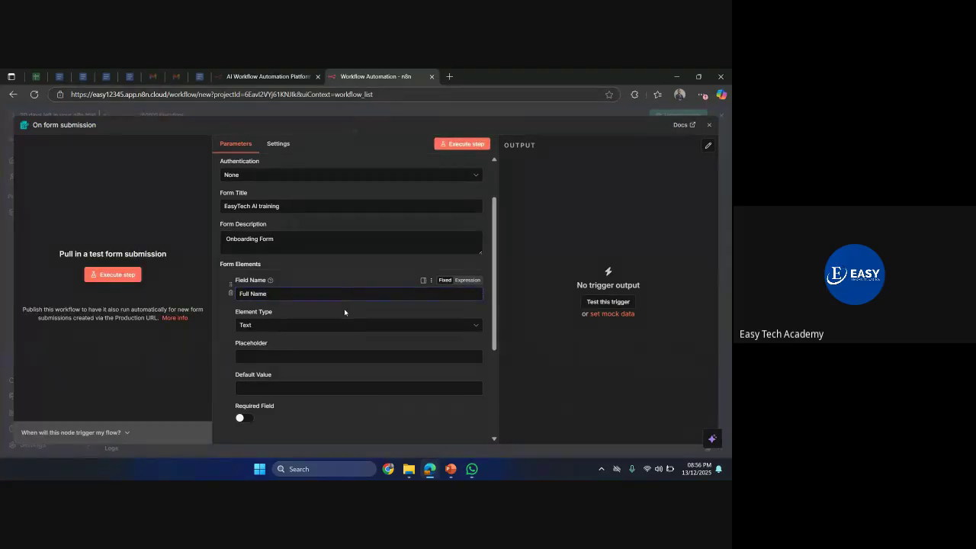
click(342, 326)
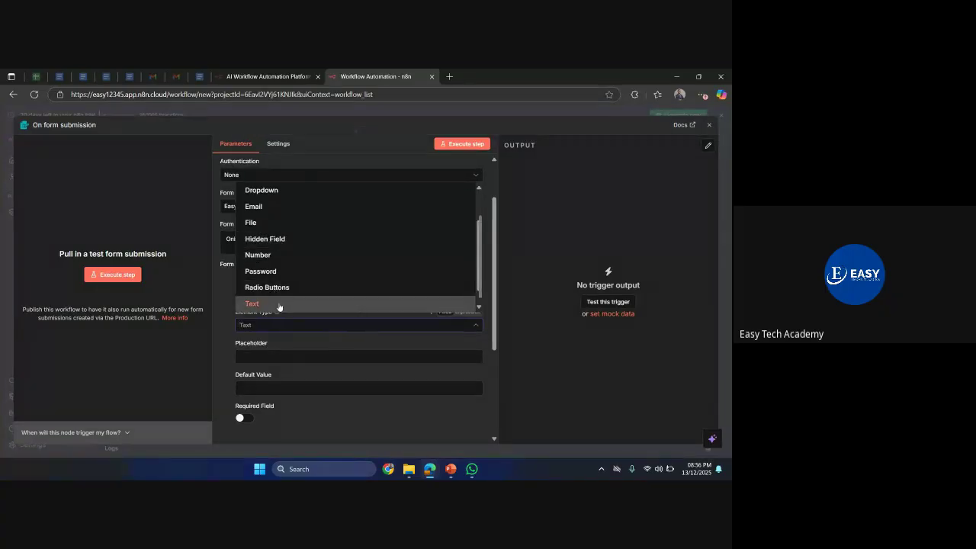
click(280, 305)
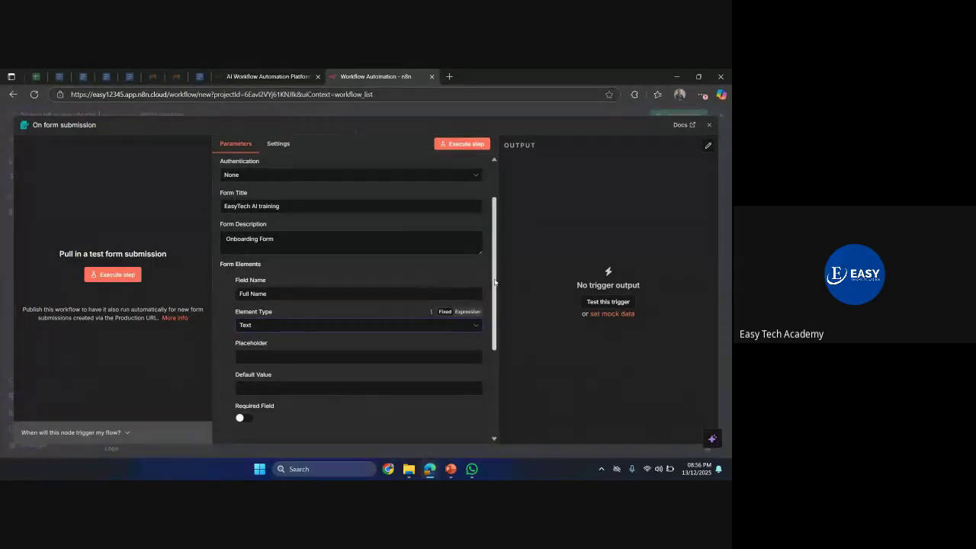
drag(496, 283, 498, 360)
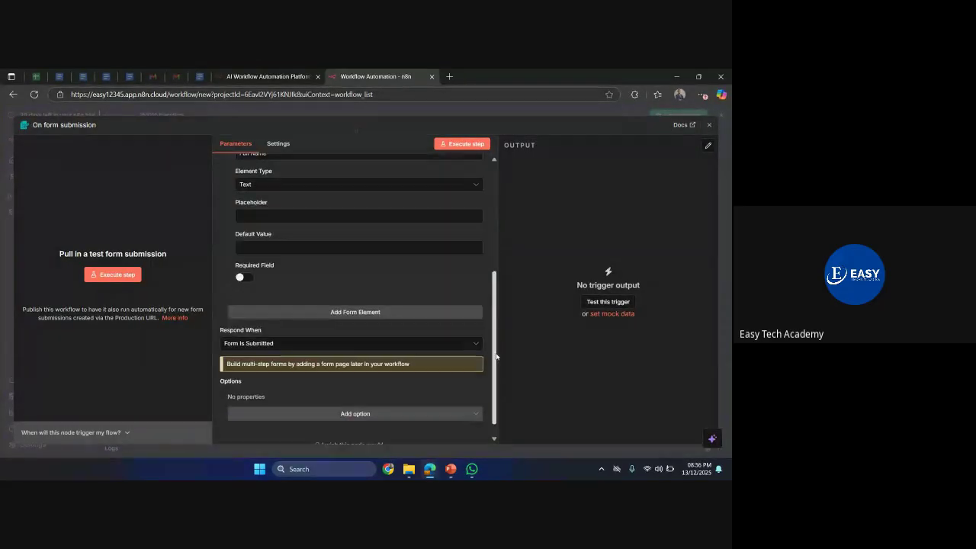
- Add an Email-type field named Email, then a third field named 'Will you be registering'
click(366, 306)
click(296, 324)
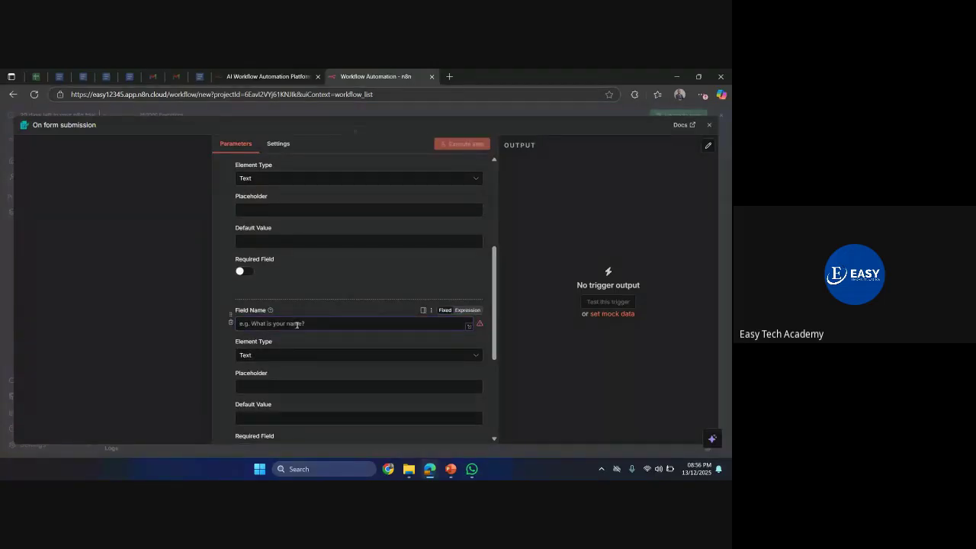
text(Email)
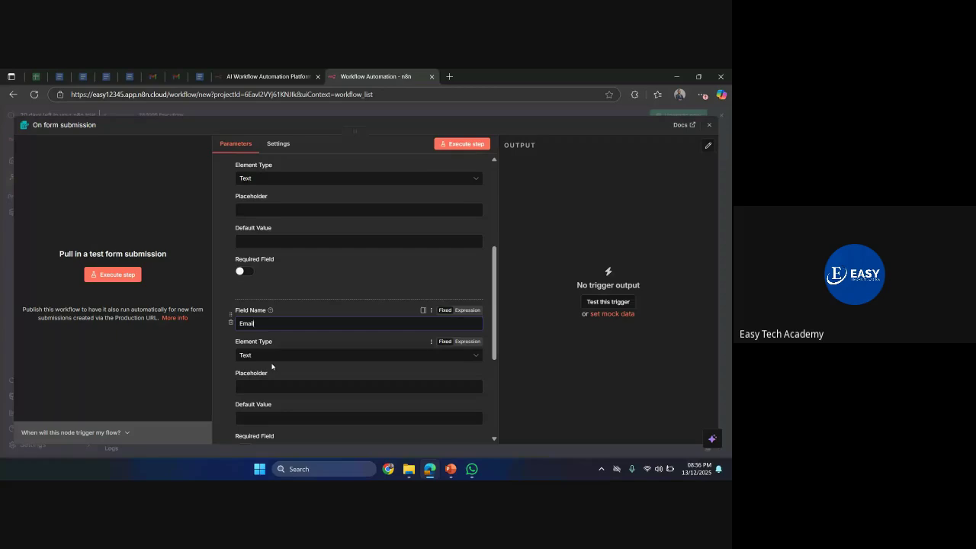
click(271, 356)
click(260, 241)
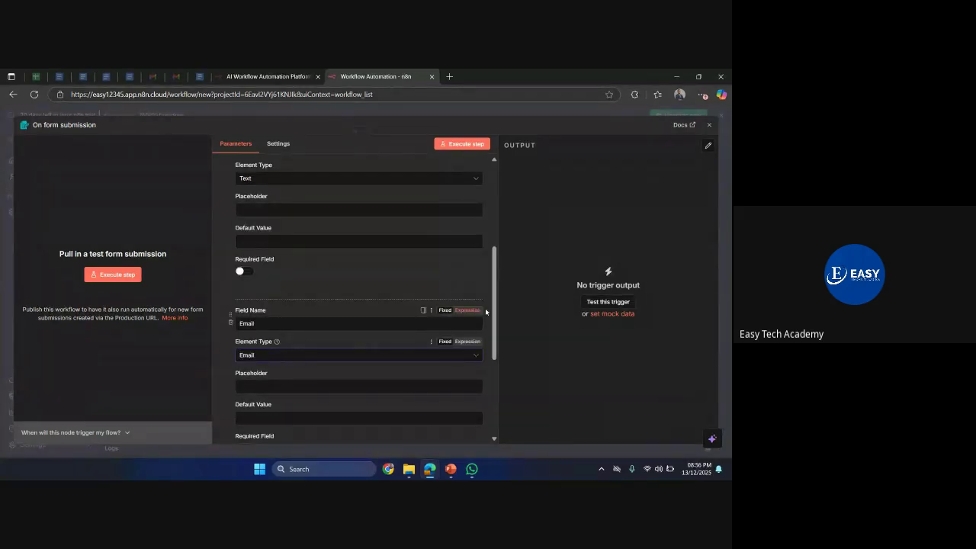
scroll(355, 328, down, 3)
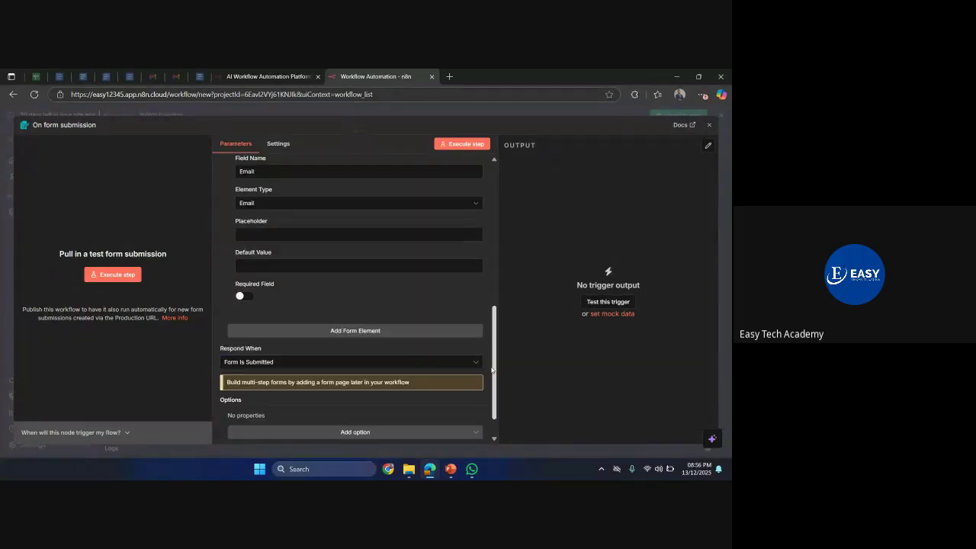
click(355, 327)
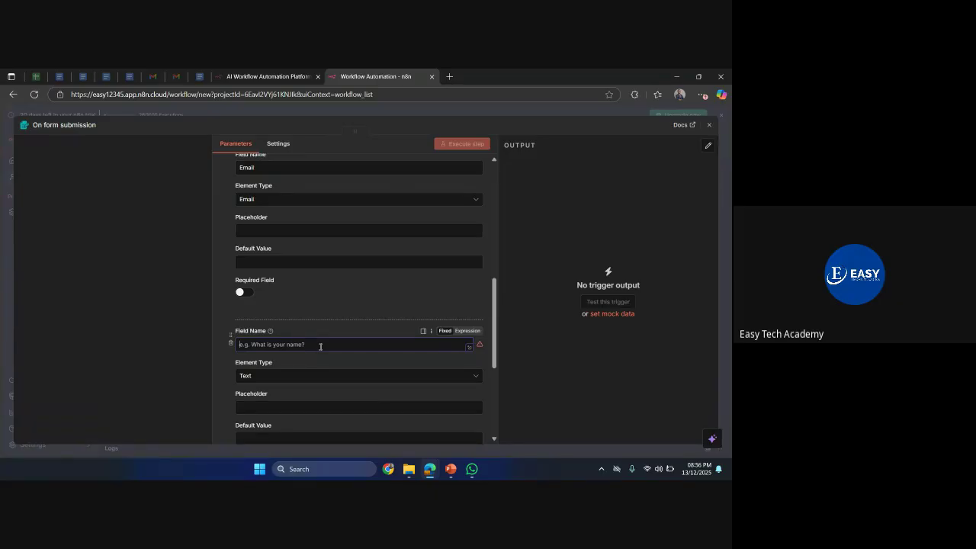
text(Will you )
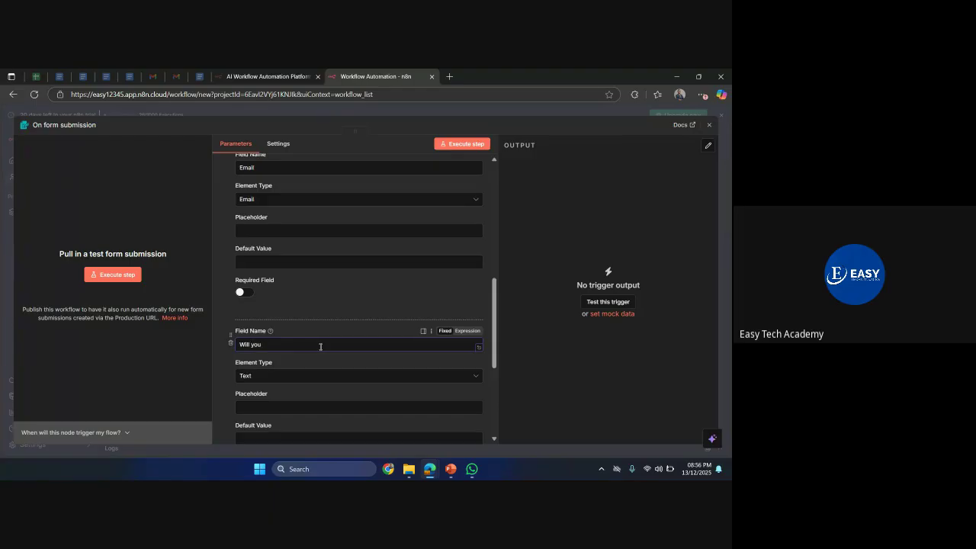
text(be registering?)
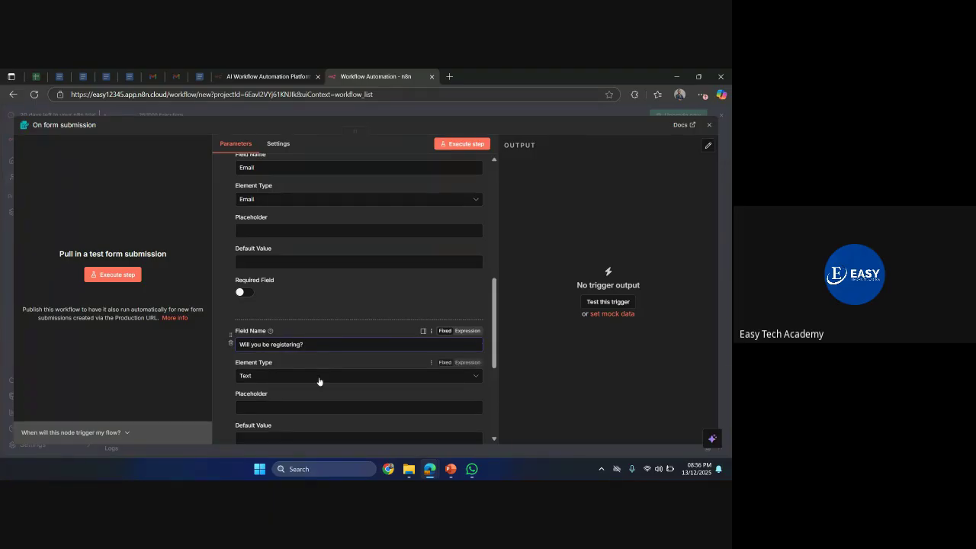
- Make 'Will you be registering?' a dropdown with the options Yes and No
click(319, 381)
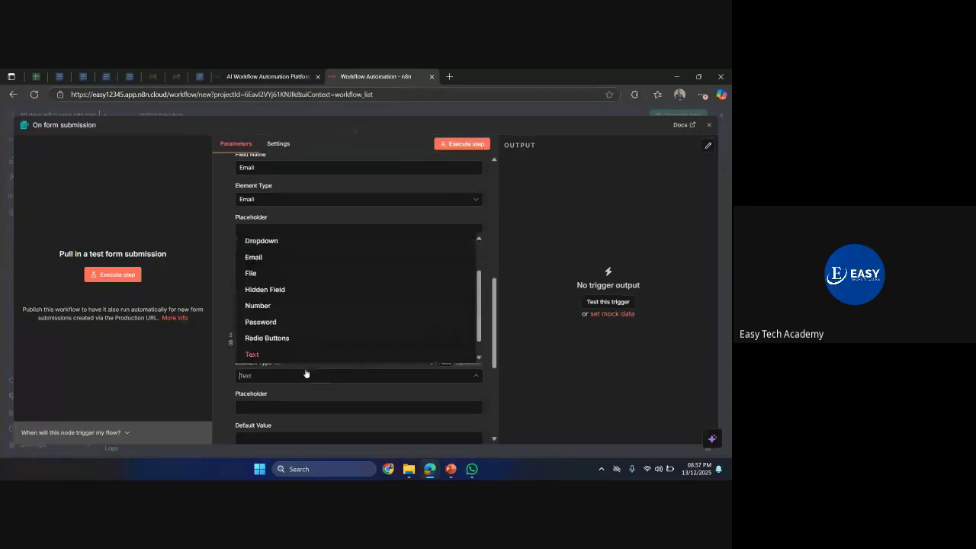
click(274, 240)
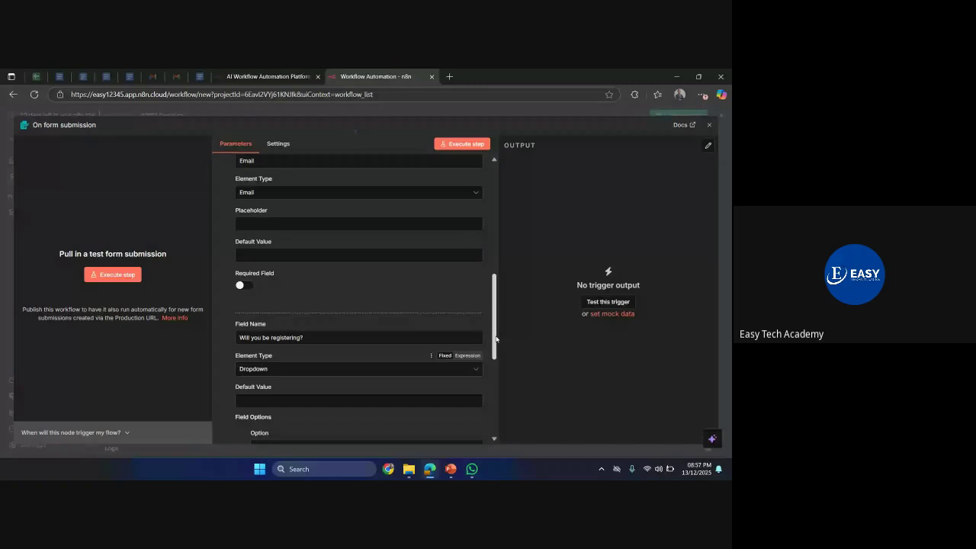
scroll(496, 338, down, 2)
click(269, 341)
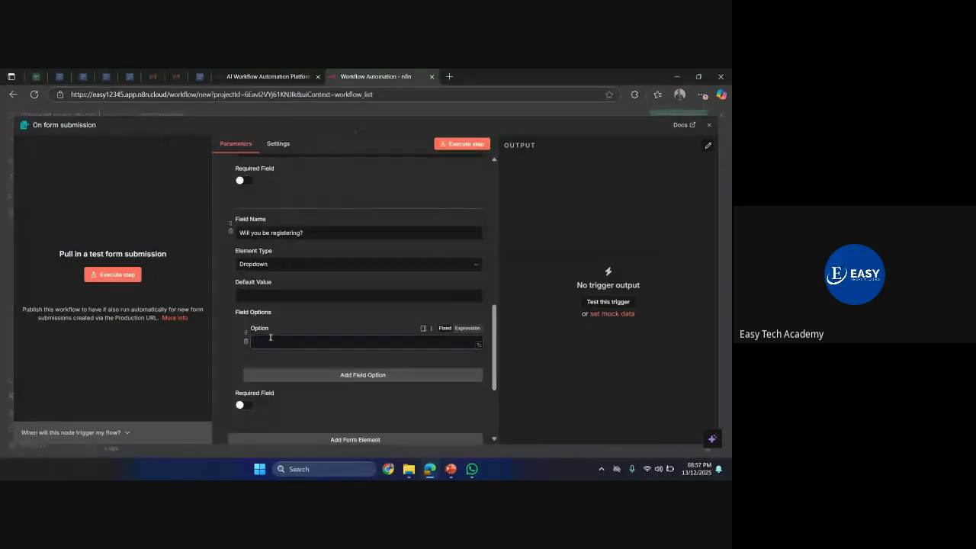
text(Yes)
click(298, 374)
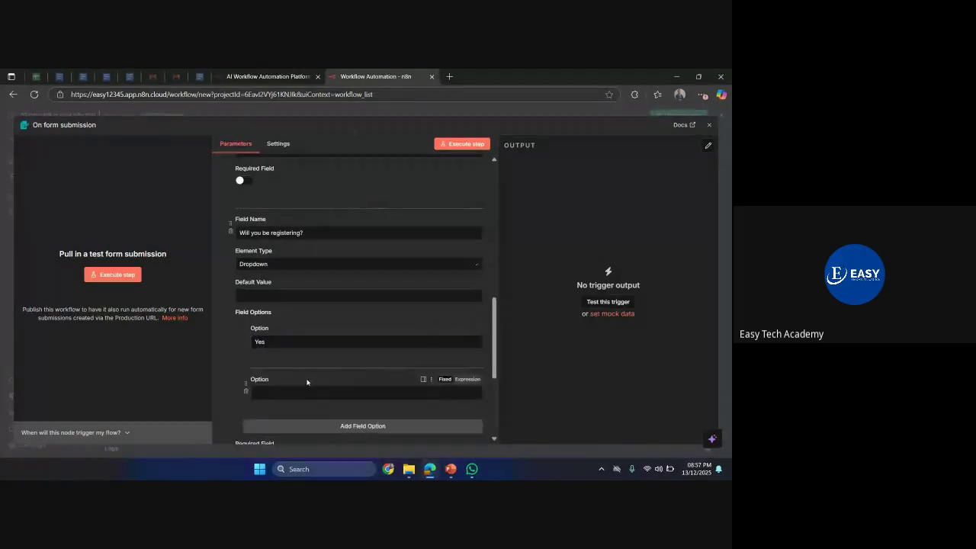
click(297, 394)
text(No)
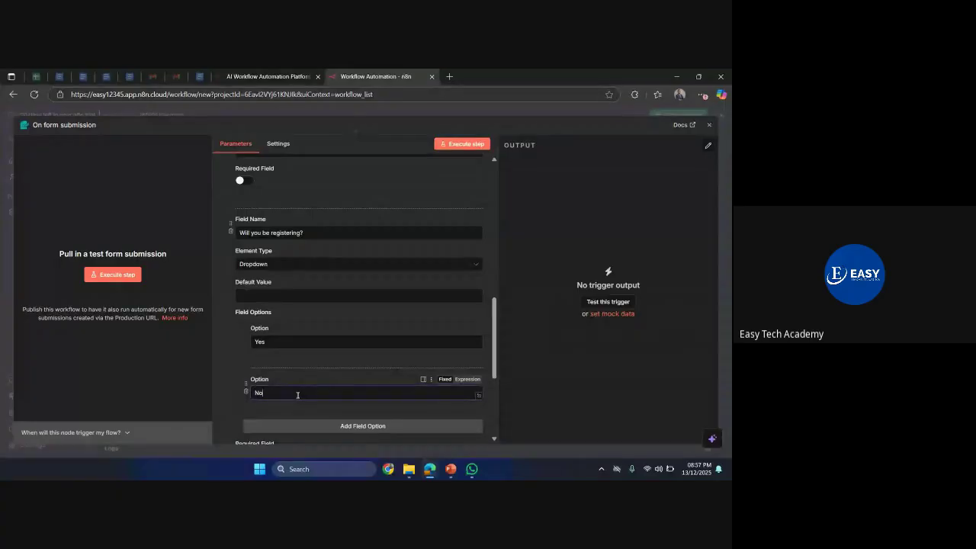
scroll(333, 279, up, 10)
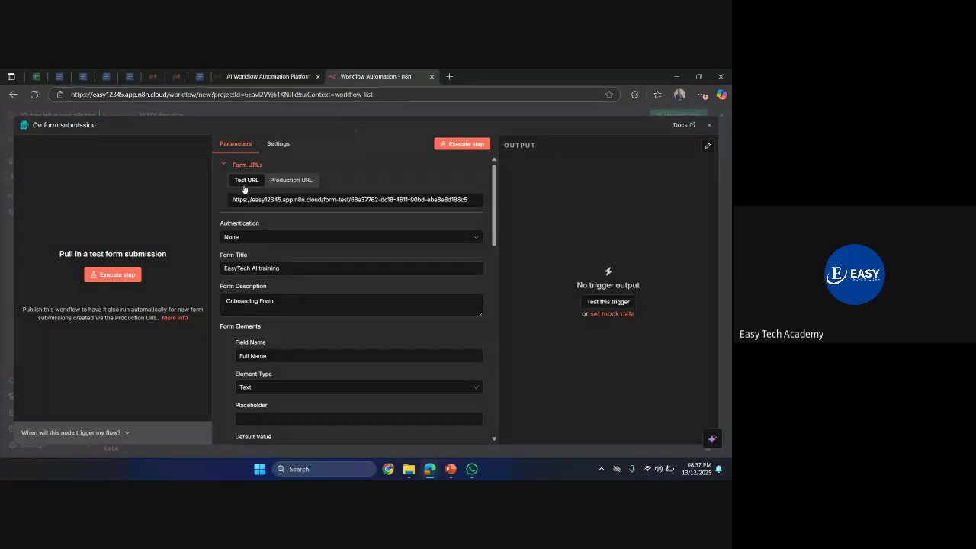
- Compare the production and test form URLs, then start listening for a test submission
click(293, 182)
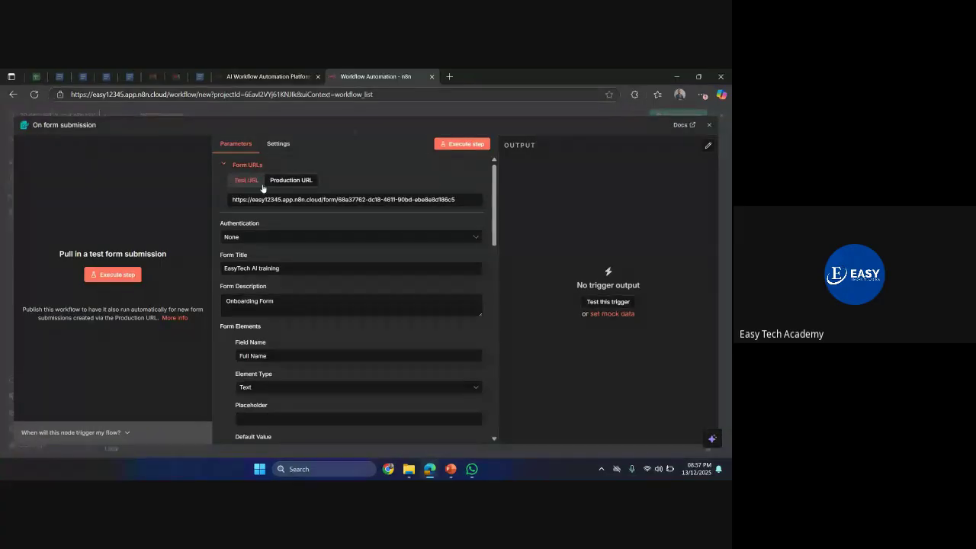
click(262, 183)
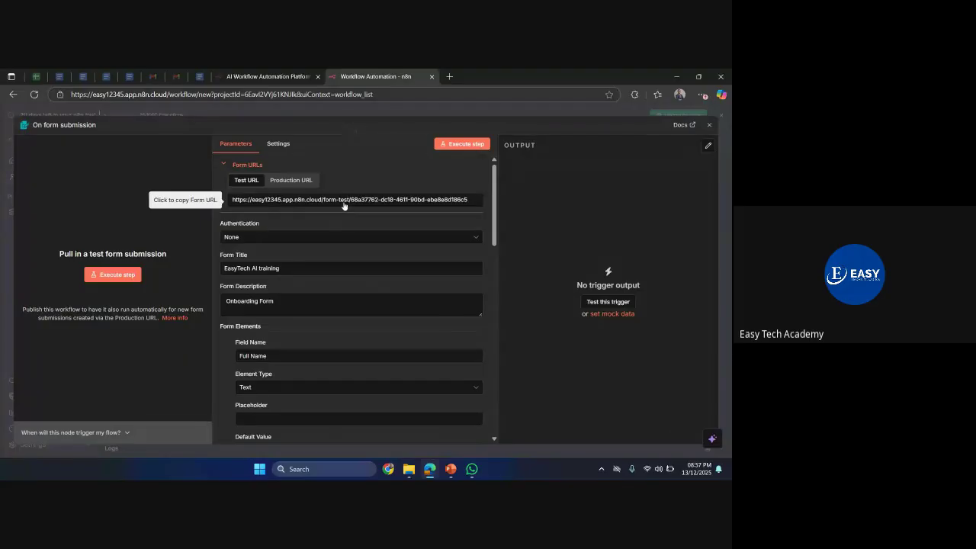
click(297, 185)
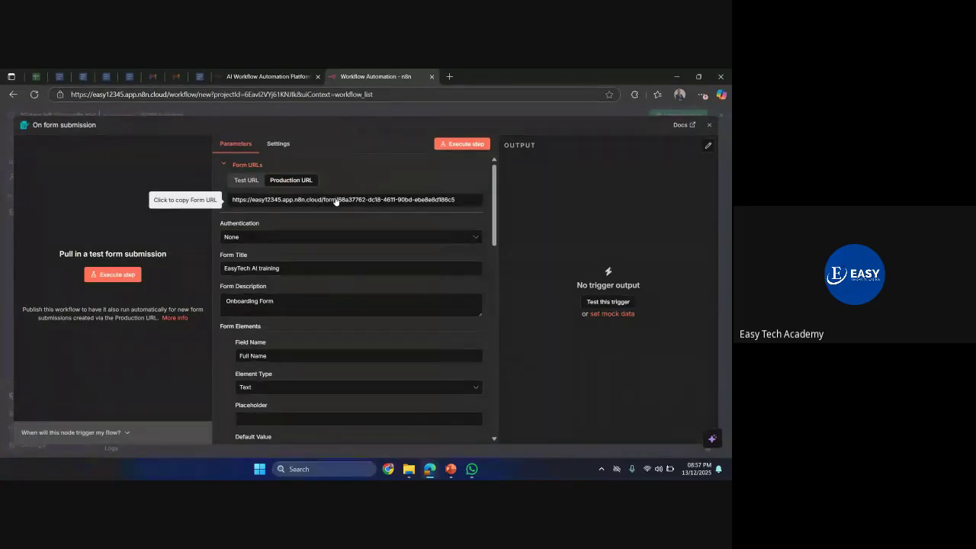
click(241, 186)
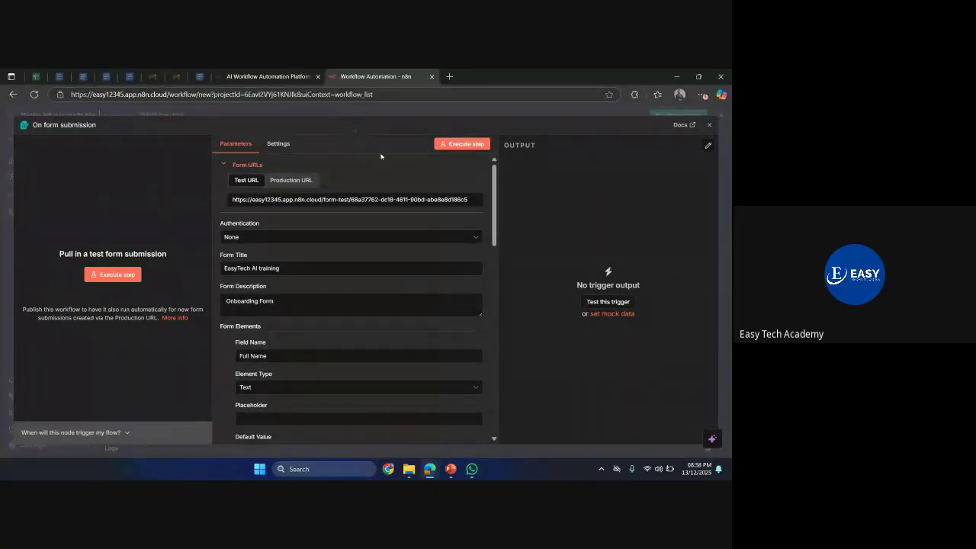
click(465, 145)
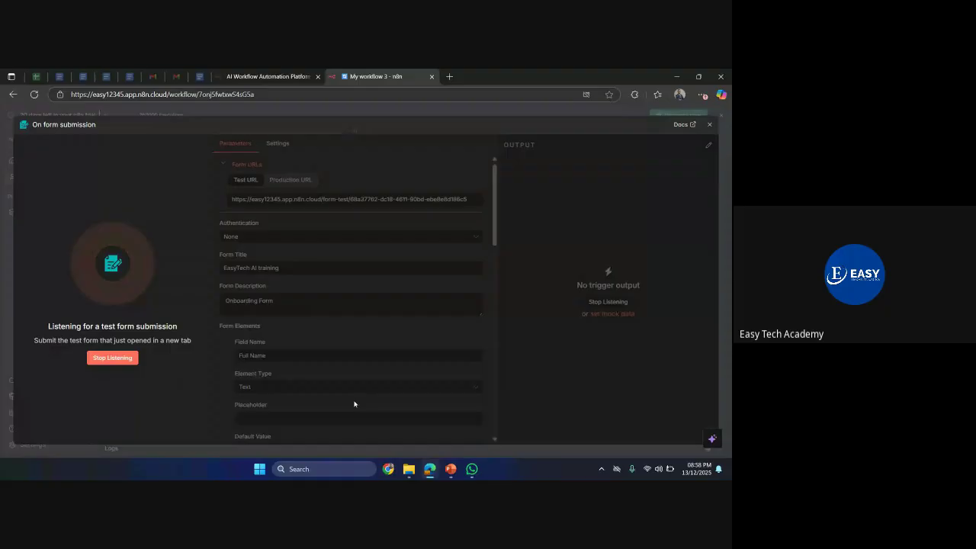
- Submit the test form with a full name, an email address and Yes for registering
mouse_move(433, 473)
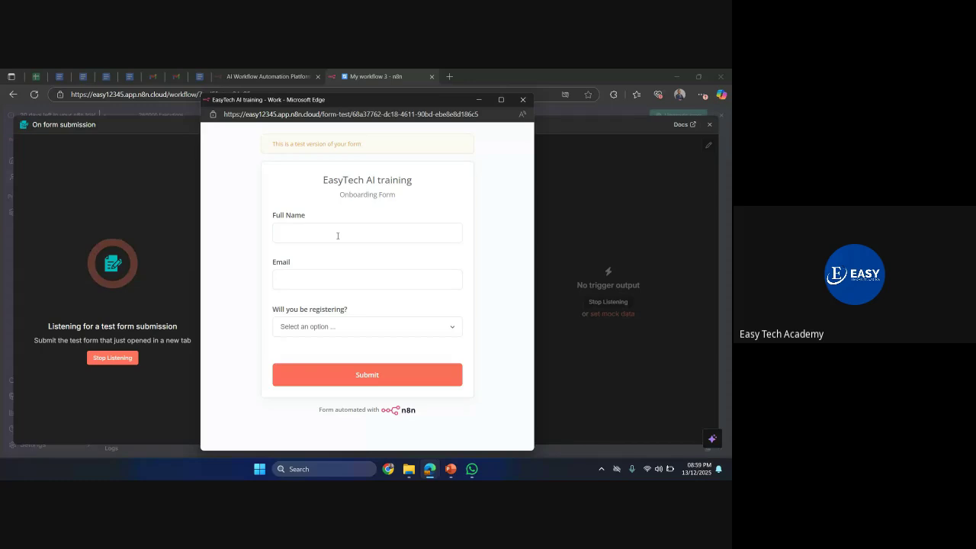
click(338, 236)
key(Tab)
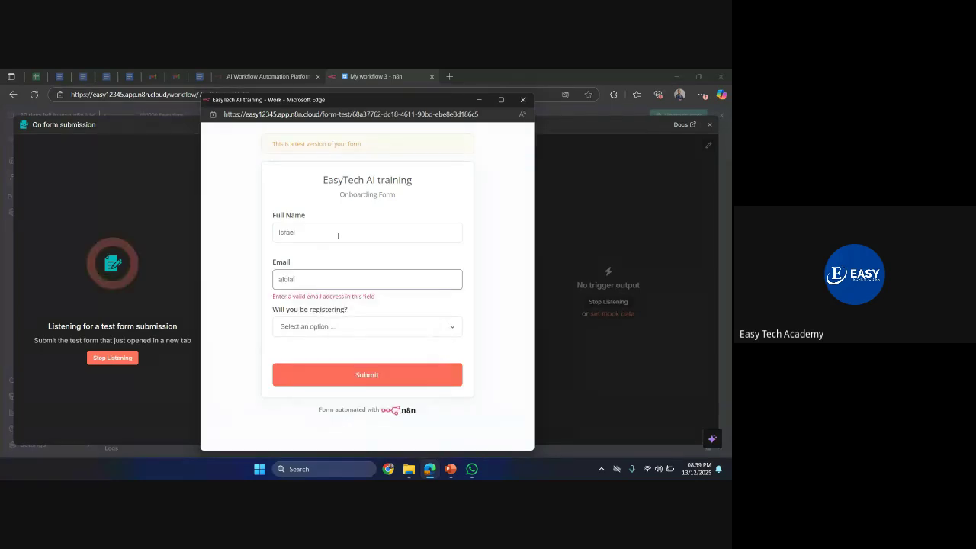
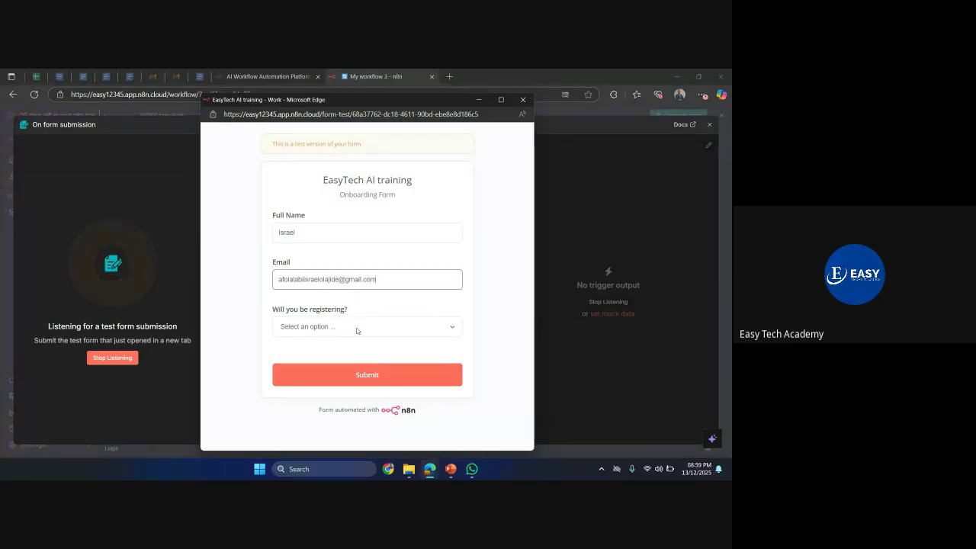
click(357, 328)
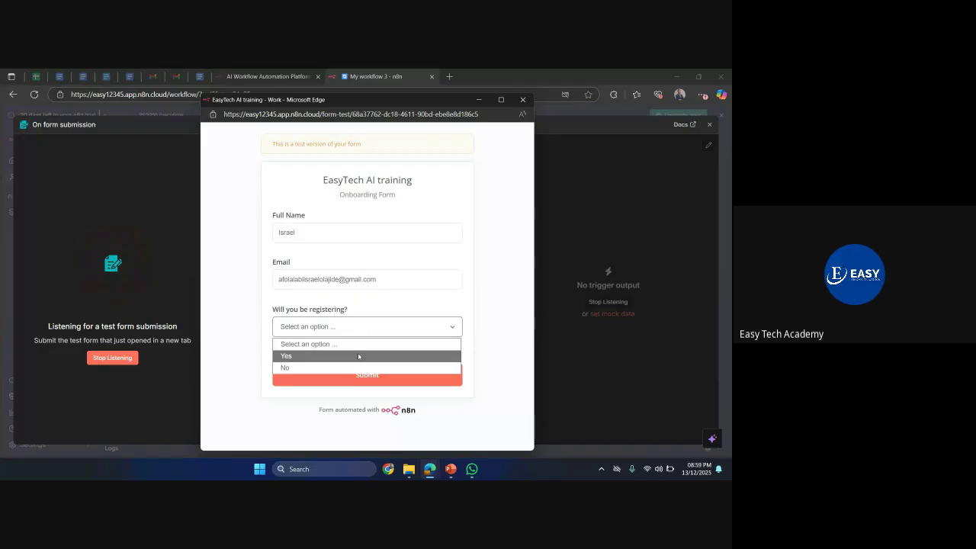
click(360, 356)
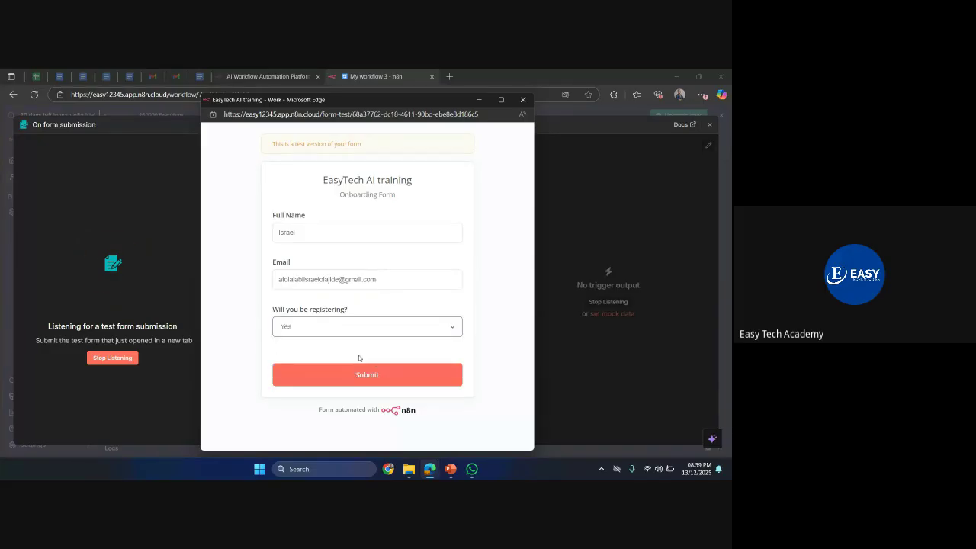
click(363, 376)
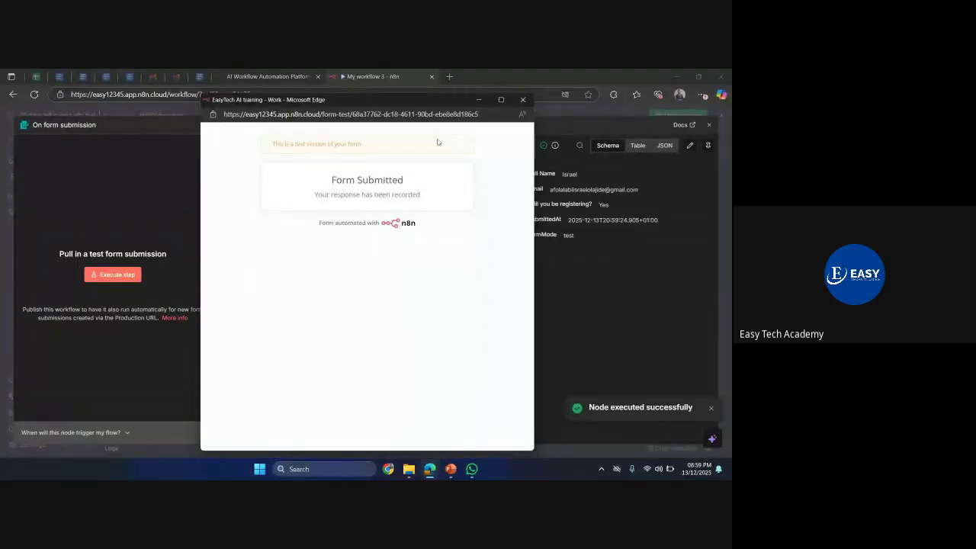
- Close the form window and view the captured submission as a table, then as JSON
click(522, 99)
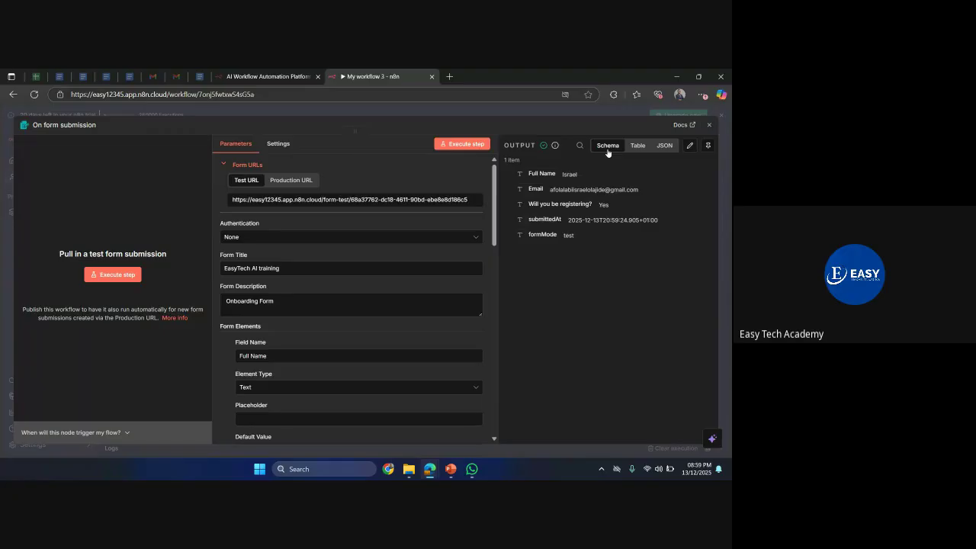
click(637, 147)
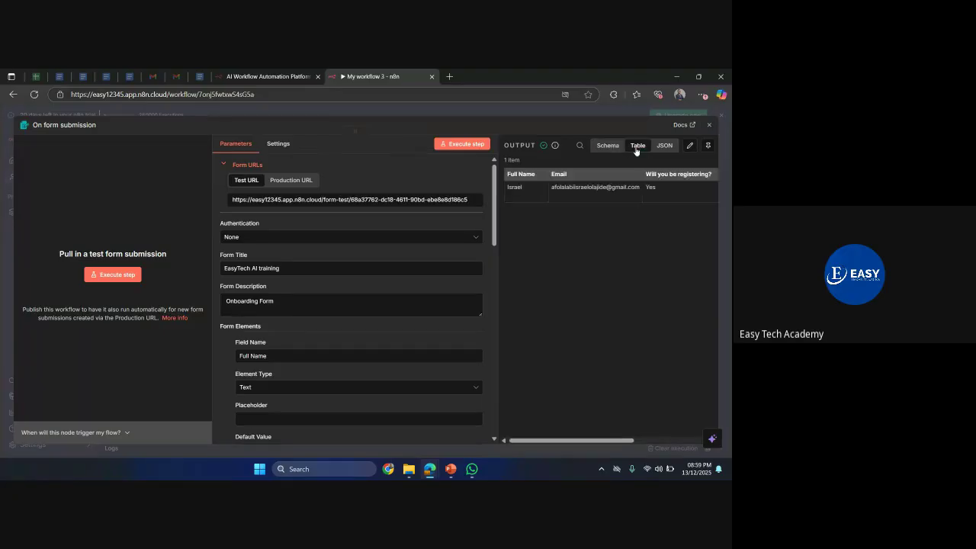
click(664, 147)
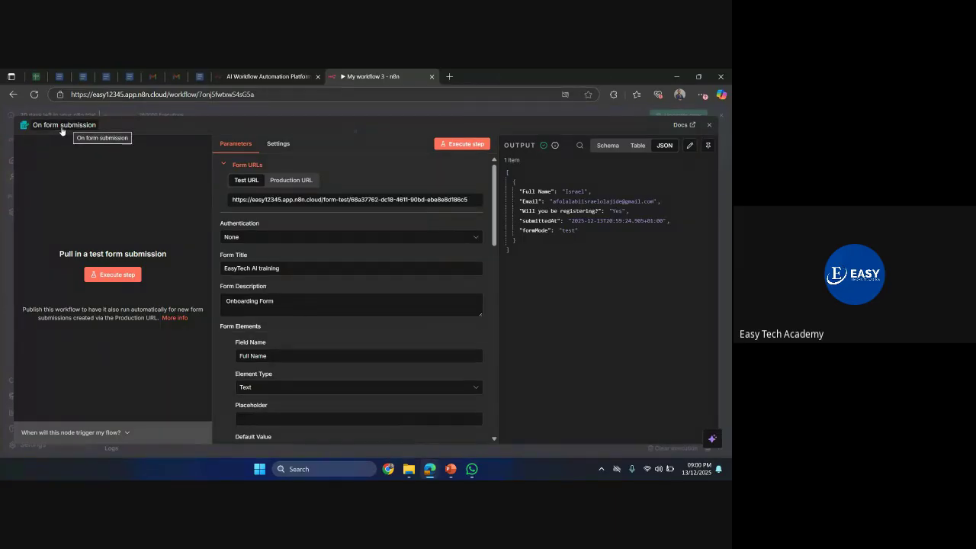
- Move the form trigger node left on the canvas and open the next-node list after it
click(191, 112)
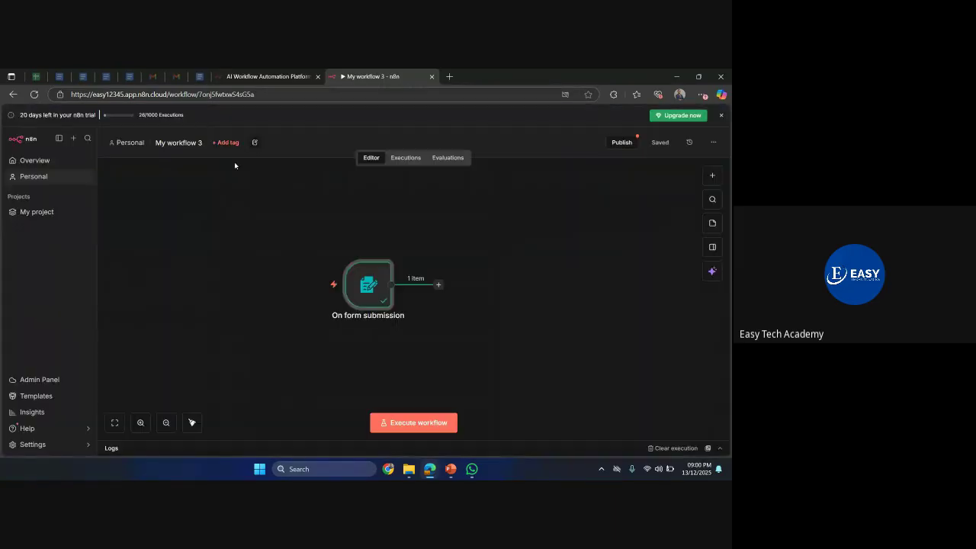
drag(358, 299, 222, 278)
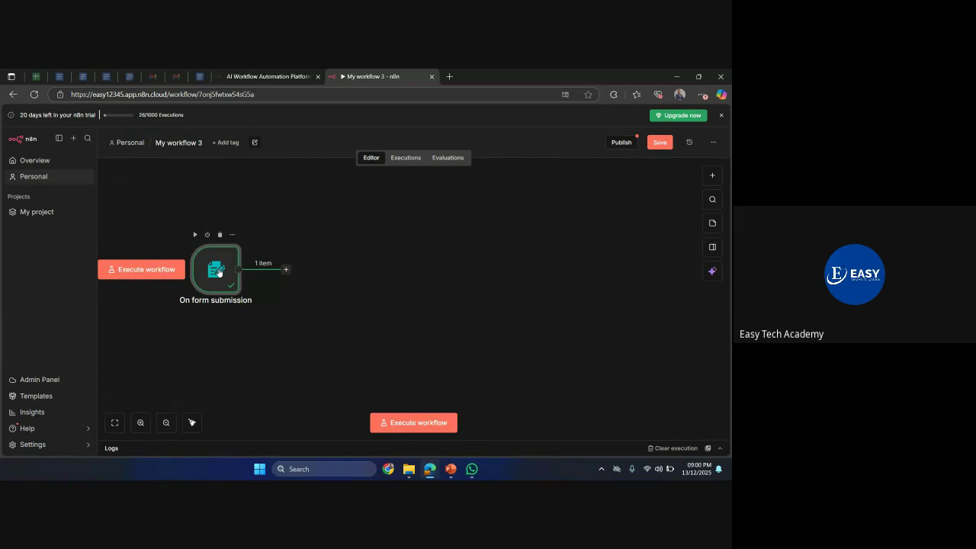
click(287, 270)
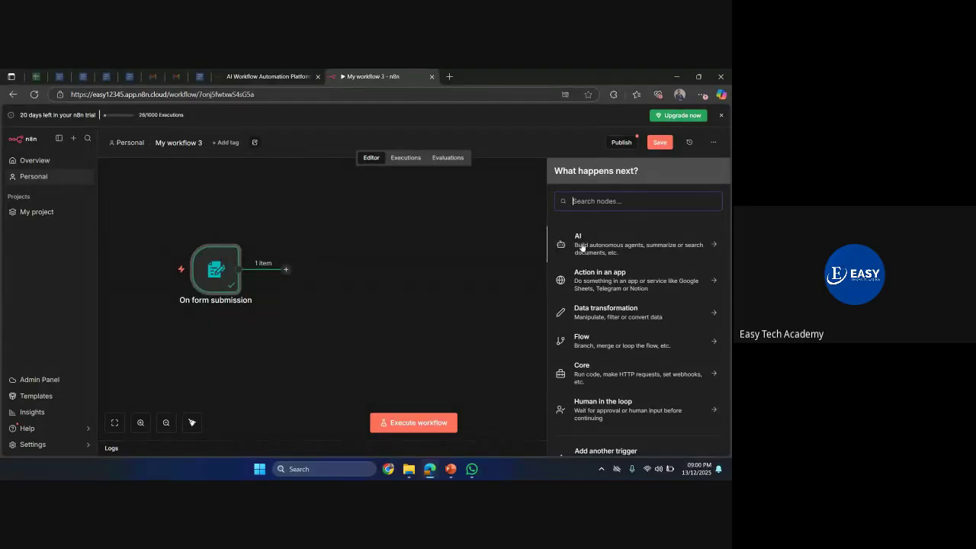
- Add an AI Agent node from the AI category right after the form trigger
click(583, 248)
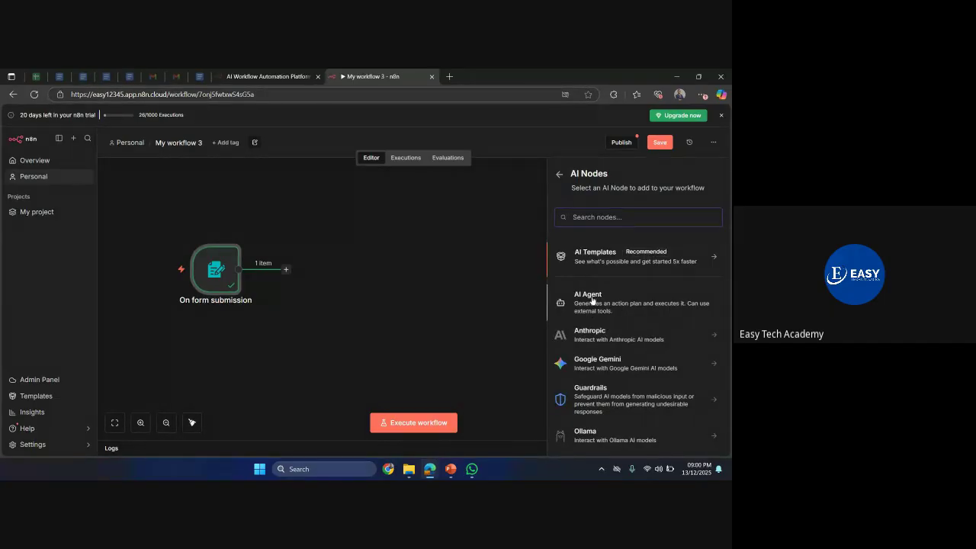
click(592, 301)
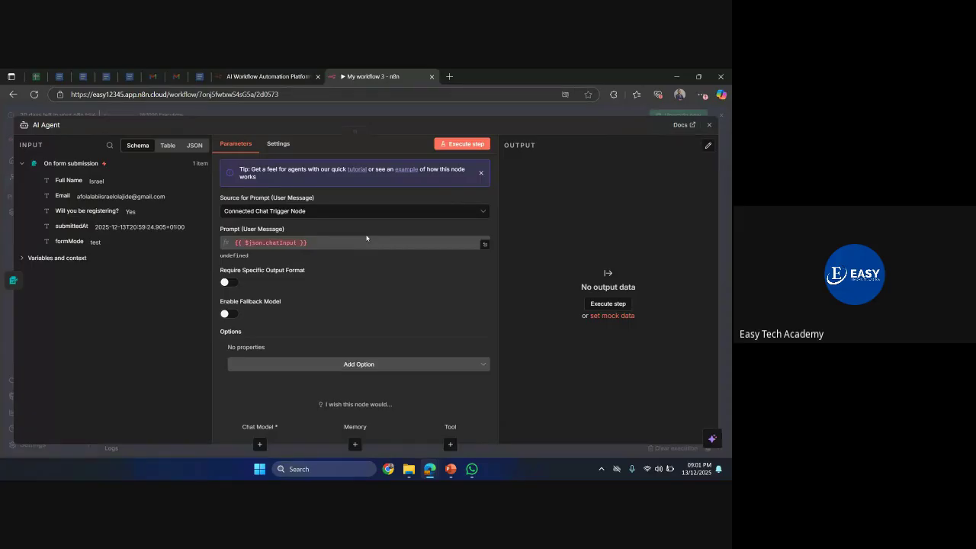
click(210, 116)
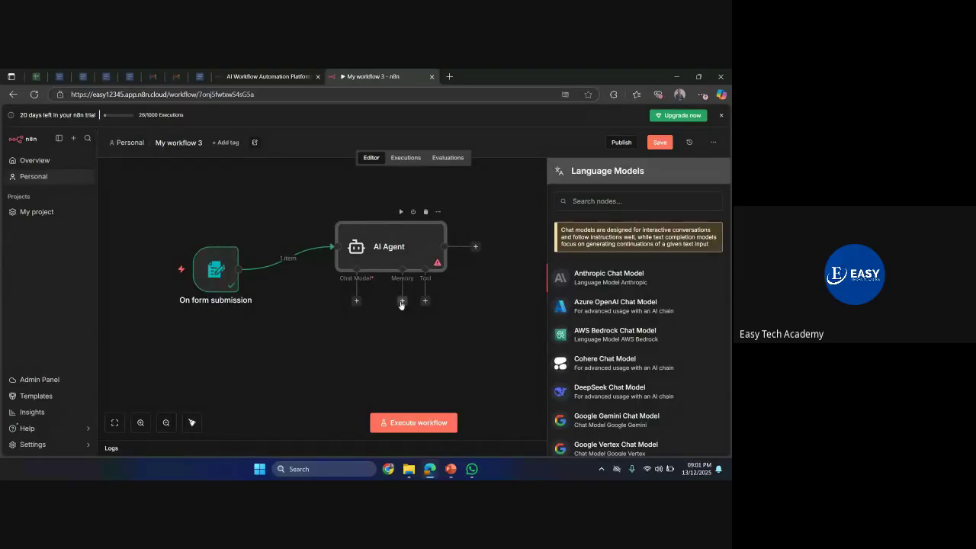
- Dismiss the Language Models side panel, leaving the AI Agent without a chat model
click(447, 306)
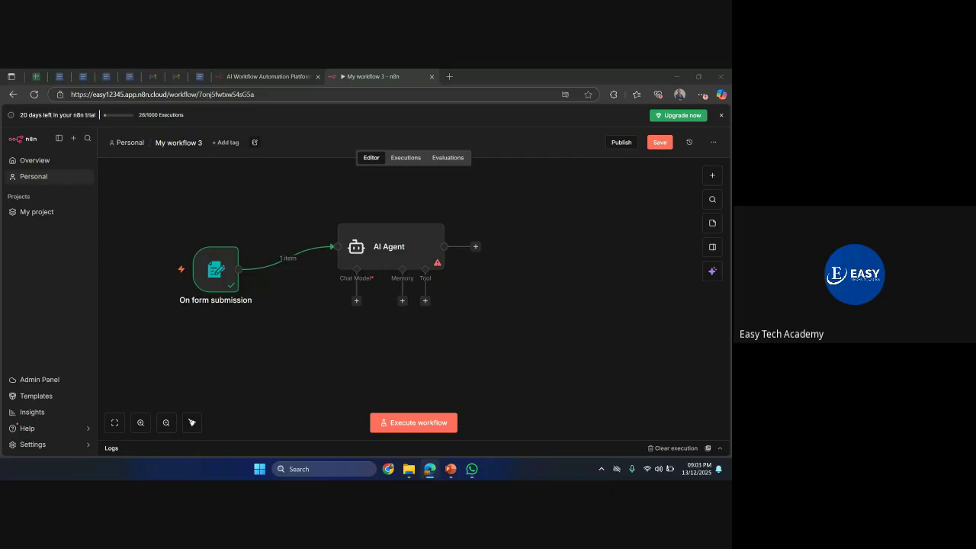
- Attach a Google Gemini Chat Model to the AI Agent and review its saved credentials
click(356, 301)
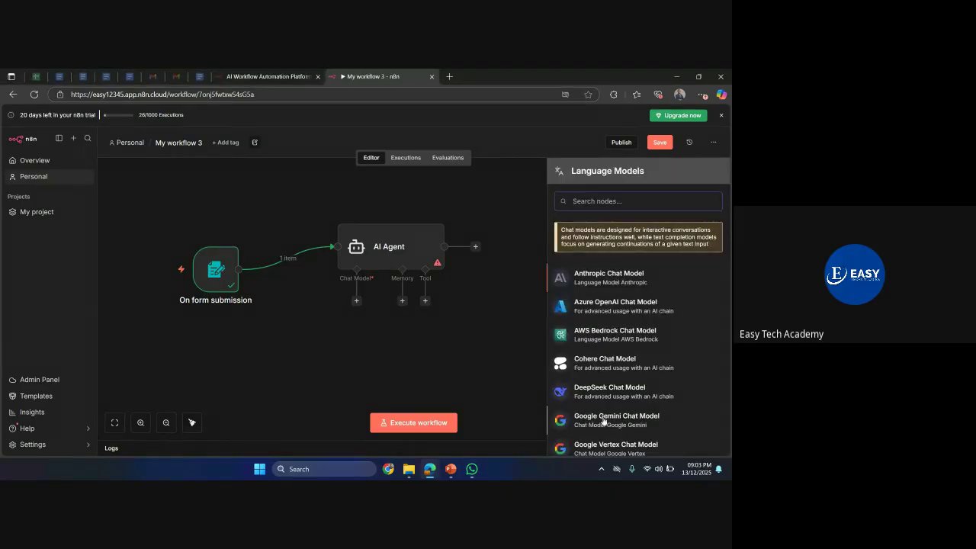
click(641, 424)
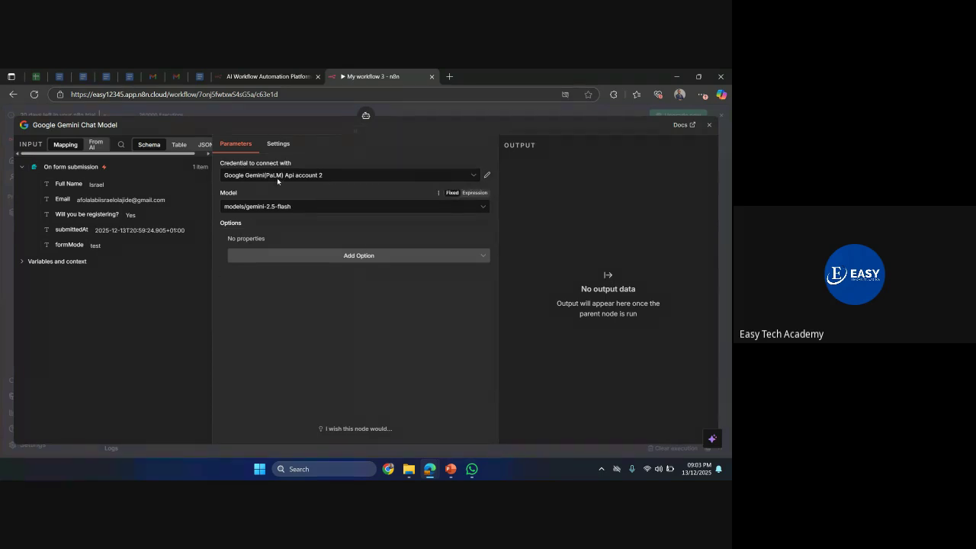
click(472, 178)
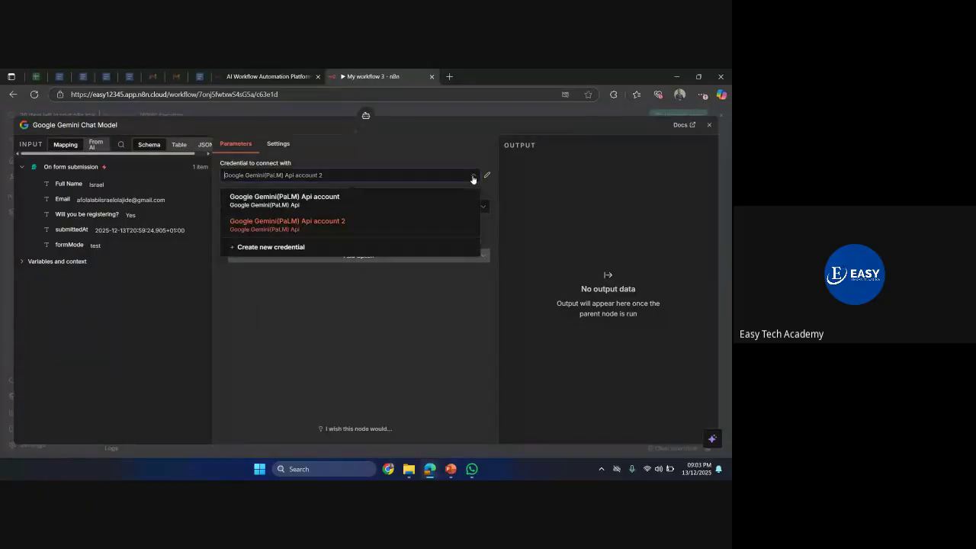
- Start a new Google Gemini(PaLM) Api account 3 credential with host and API key, then open a blank browser tab
click(277, 250)
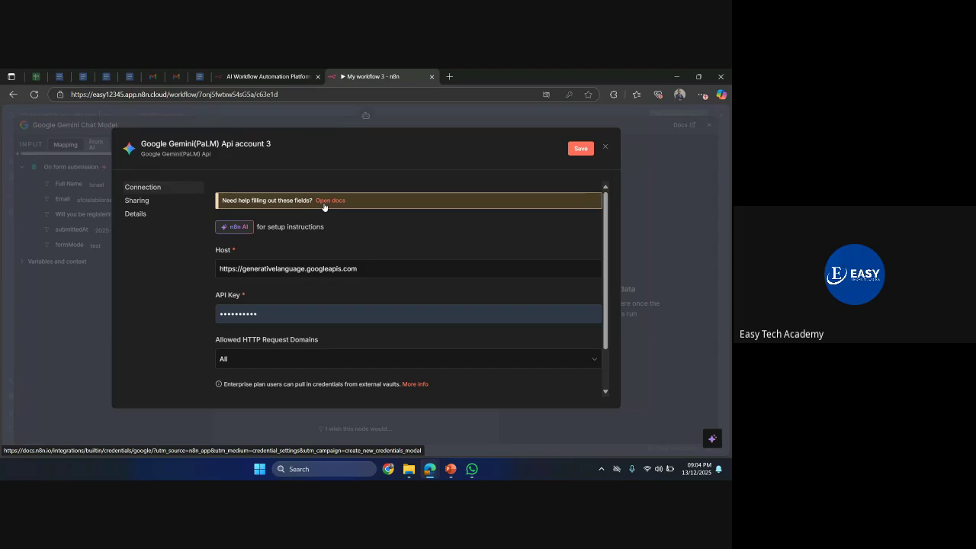
click(448, 77)
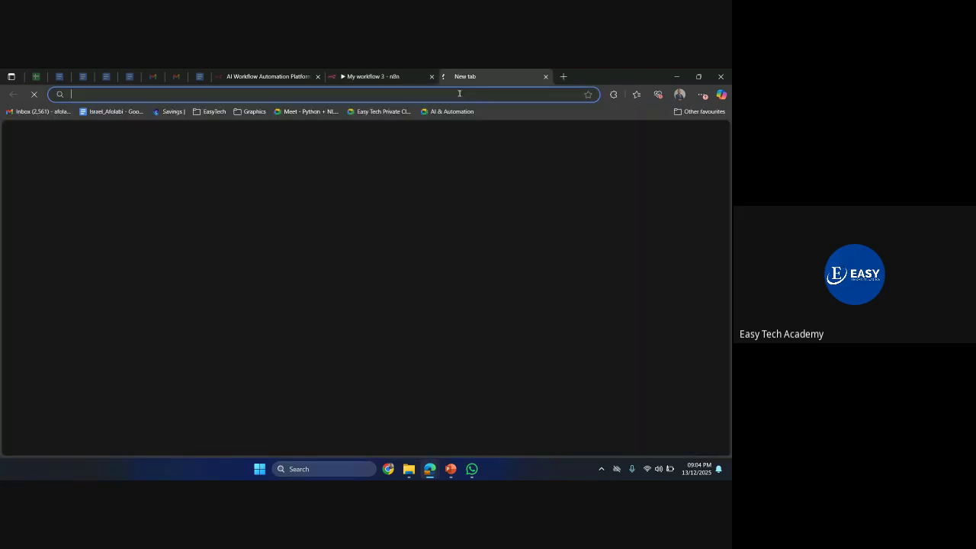
- Close the extra browser tab, return to the n8n workflow, and close the new credential form
text(ai)
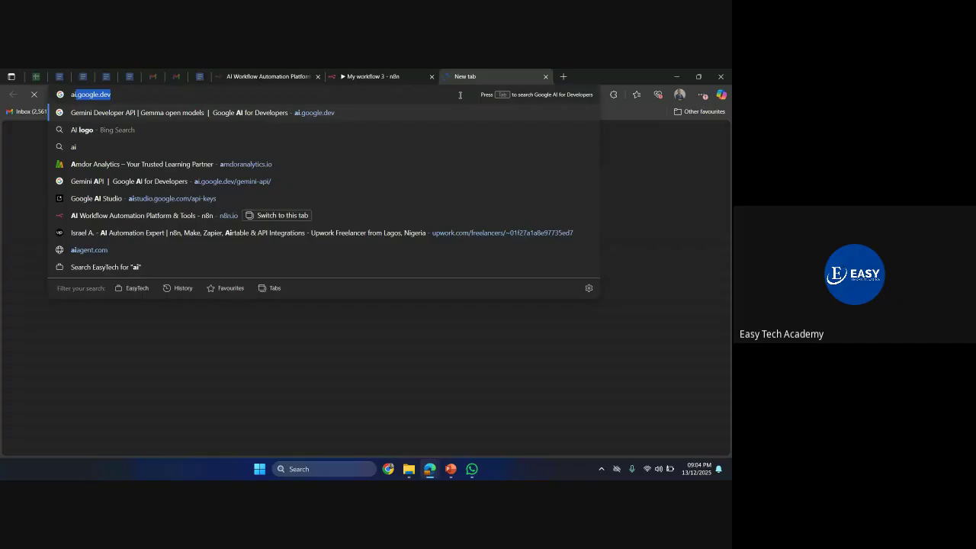
click(352, 77)
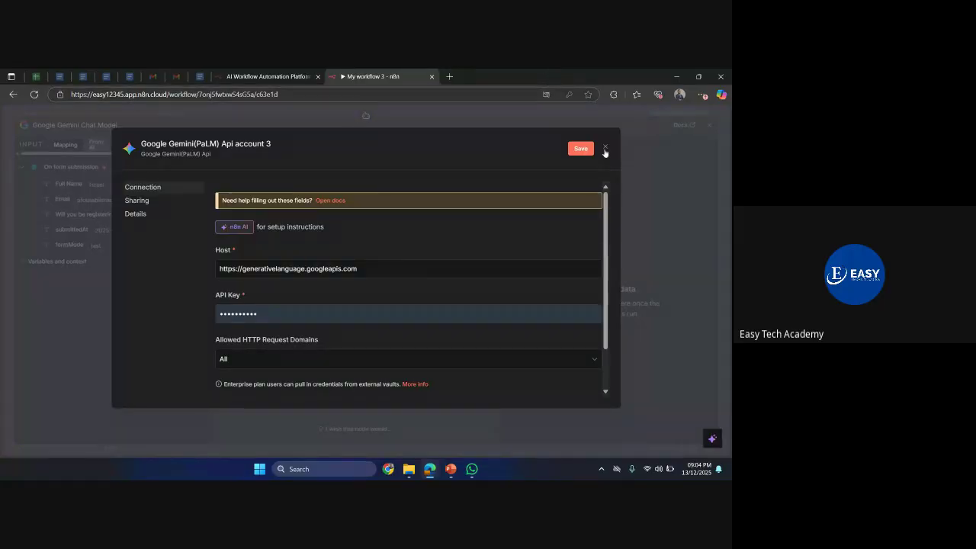
click(604, 147)
- Discard the unsaved credential, keeping Api account 2 and models/gemini-2.5-flash on the Gemini node
click(396, 304)
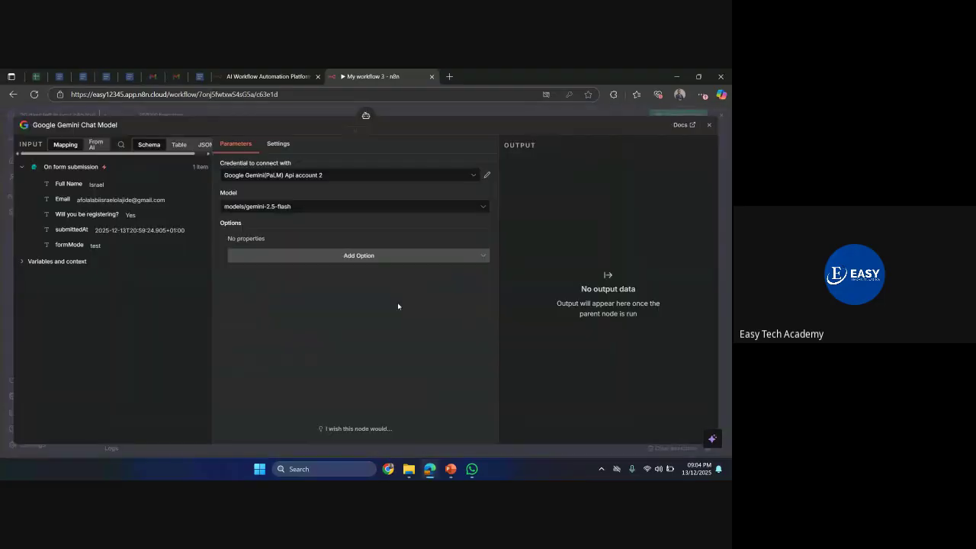
click(374, 177)
click(355, 239)
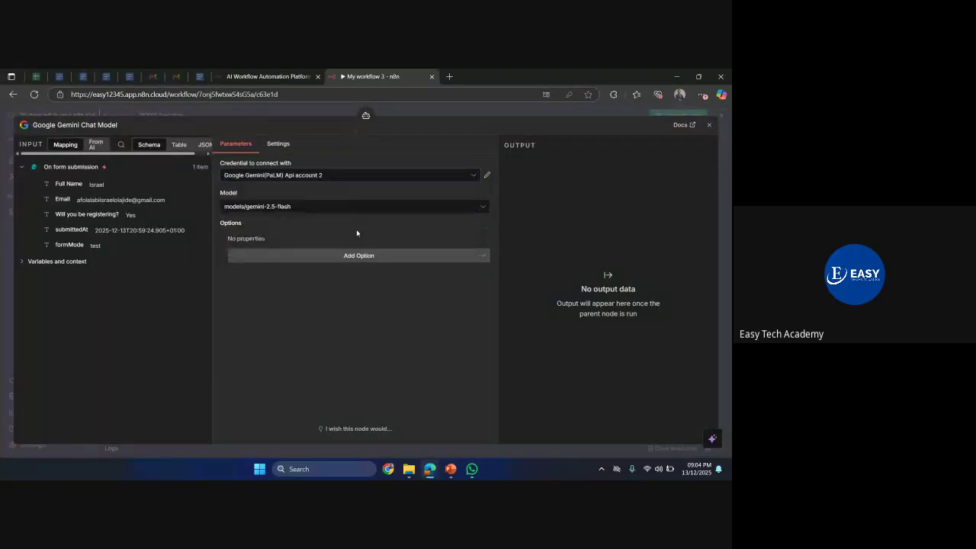
click(279, 210)
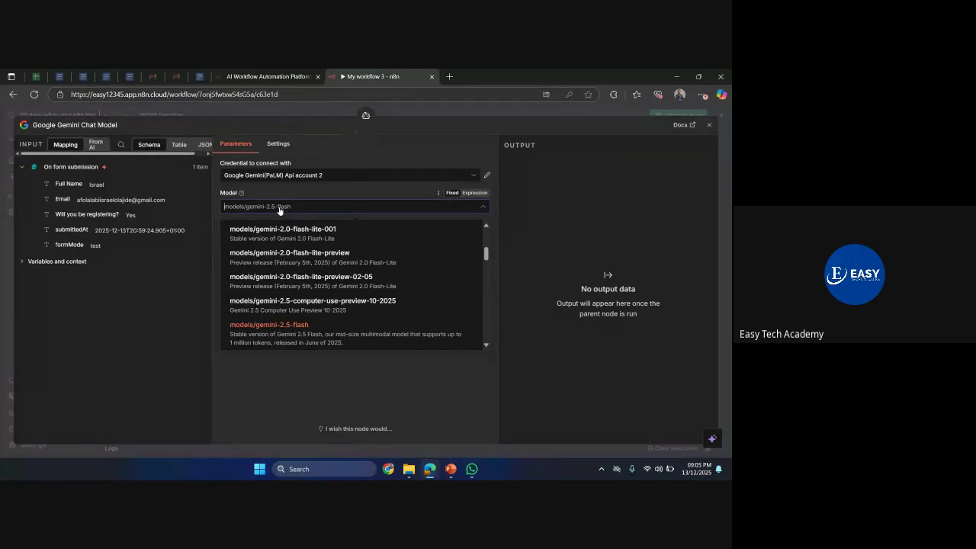
click(275, 338)
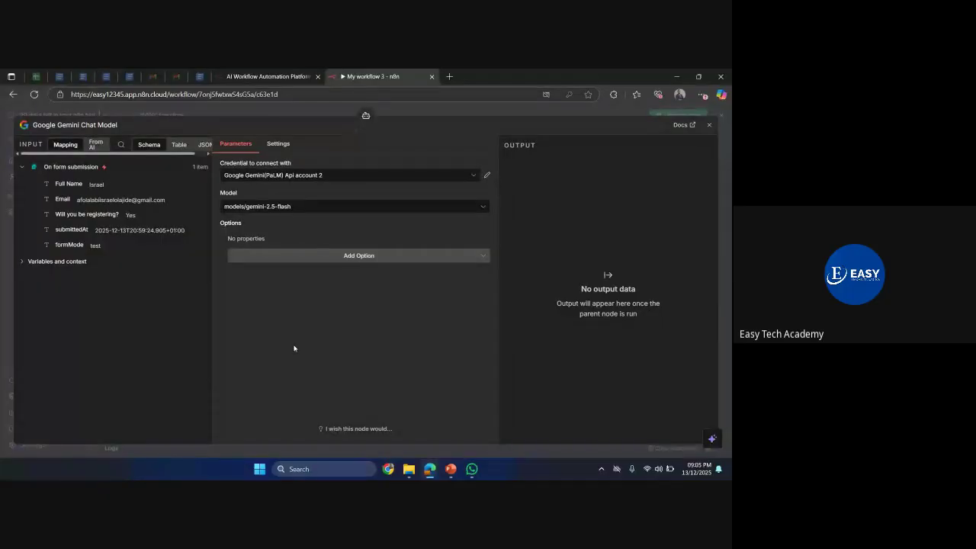
click(300, 212)
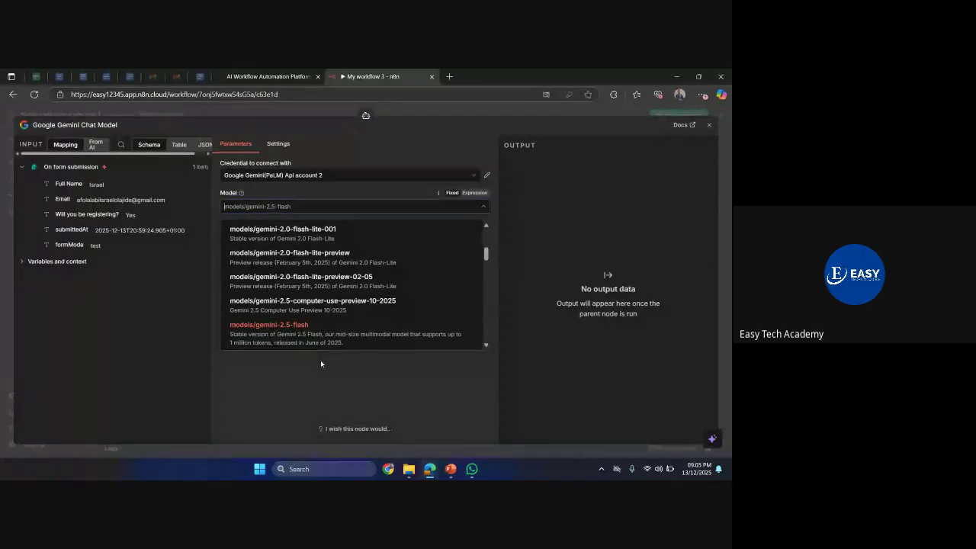
click(320, 362)
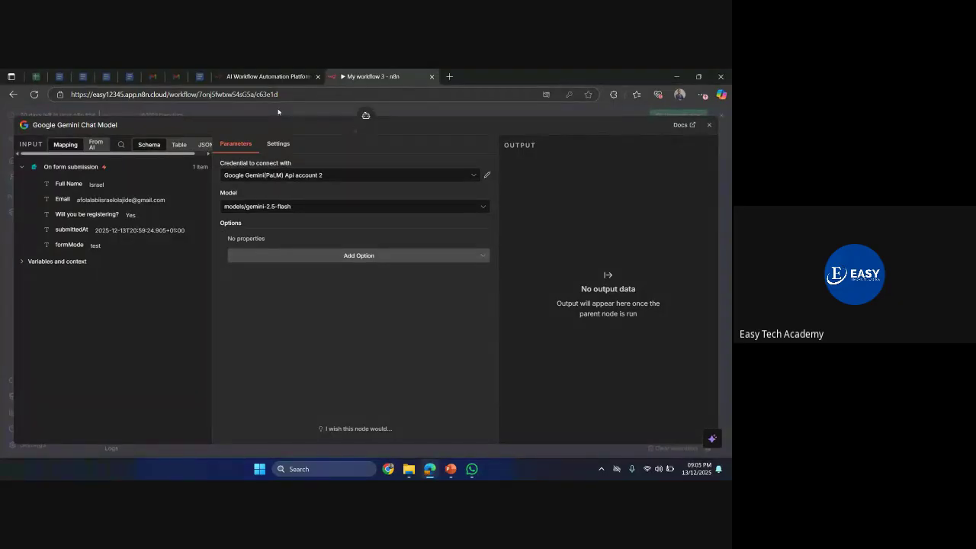
click(278, 112)
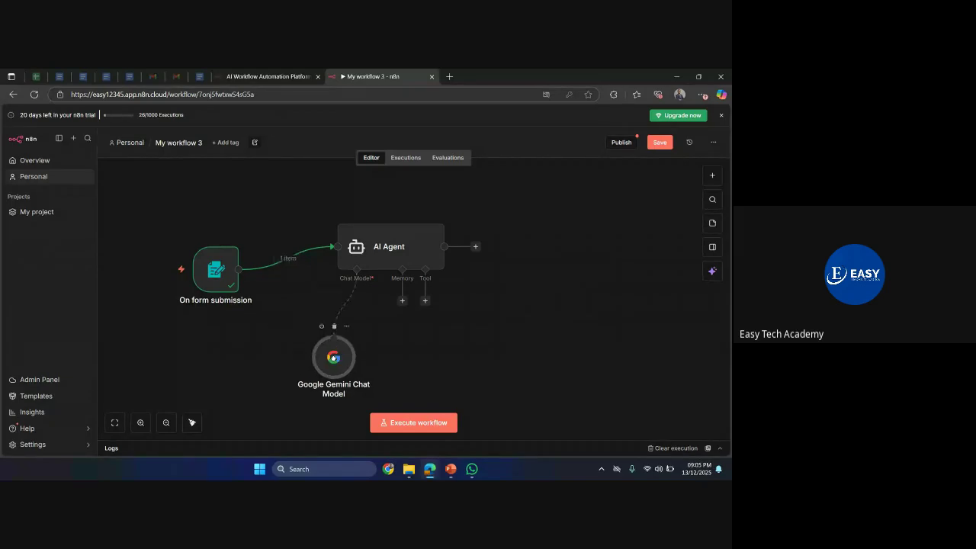
- Nudge the Google Gemini Chat Model node slightly right on the canvas
drag(333, 357, 341, 357)
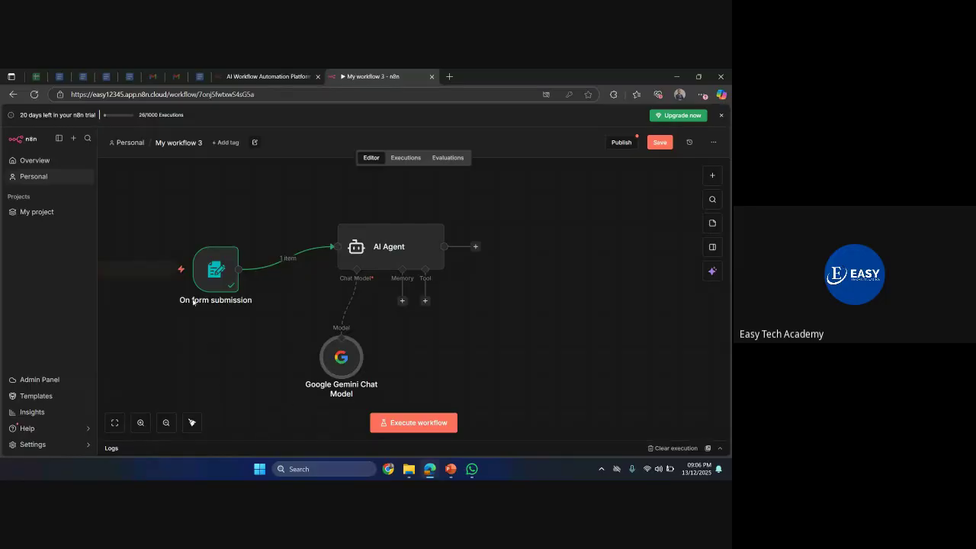
mouse_move(215, 276)
- Set the AI Agent to a directly defined prompt beginning 'you're an intelligent email writer'
double_click(399, 250)
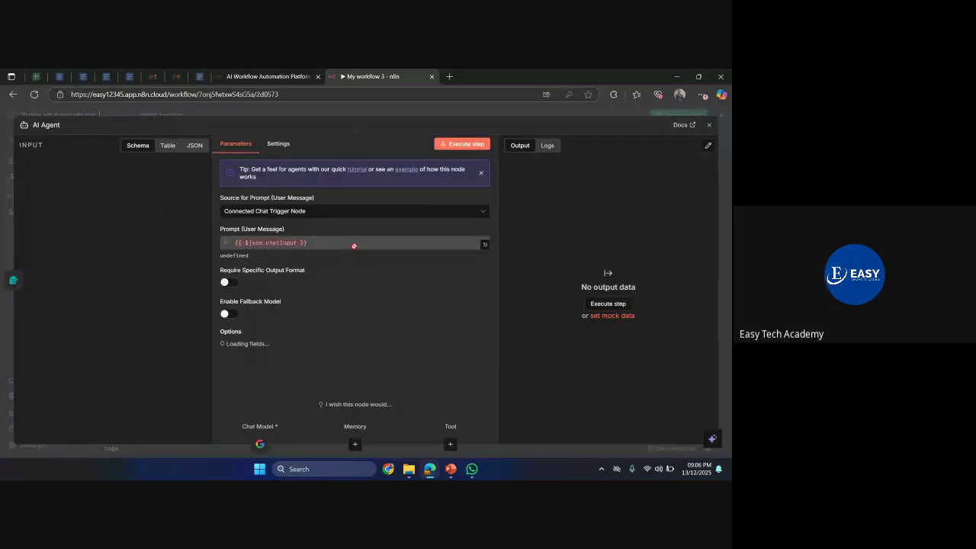
click(317, 217)
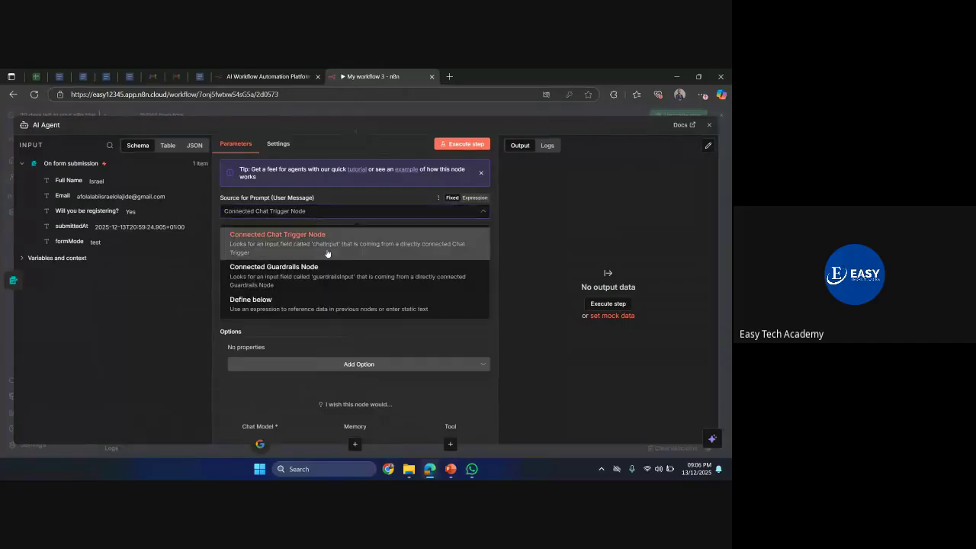
click(282, 298)
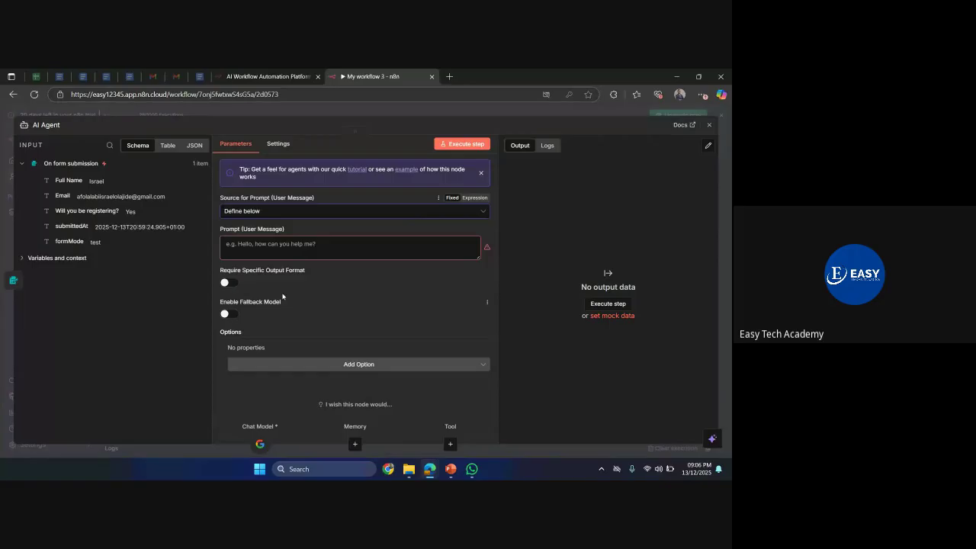
click(246, 243)
text(H)
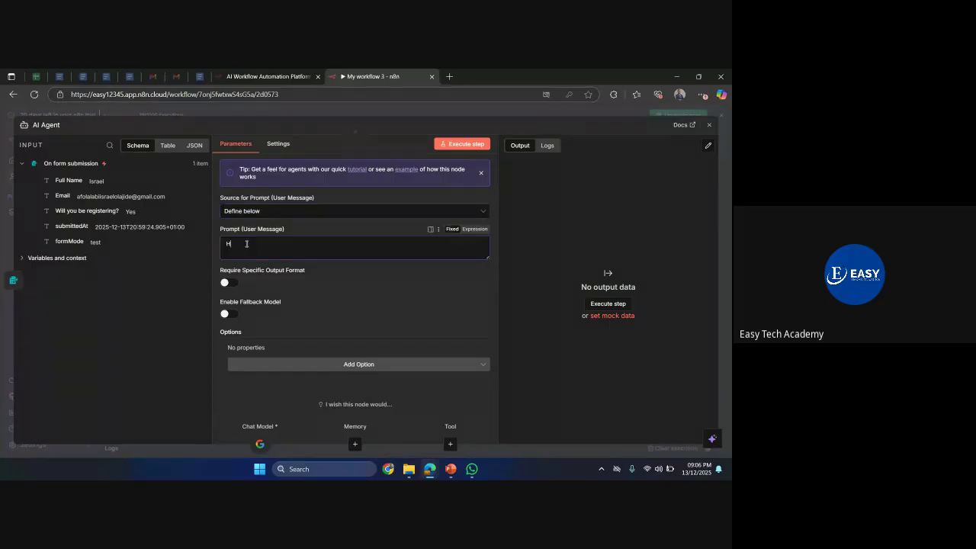
text(i You)
key(BackSpace)
key(BackSpace)
key(BackSpace)
key(BackSpace)
text(you're an intellign)
key(BackSpace)
text(ent ai)
key(BackSpace)
key(BackSpace)
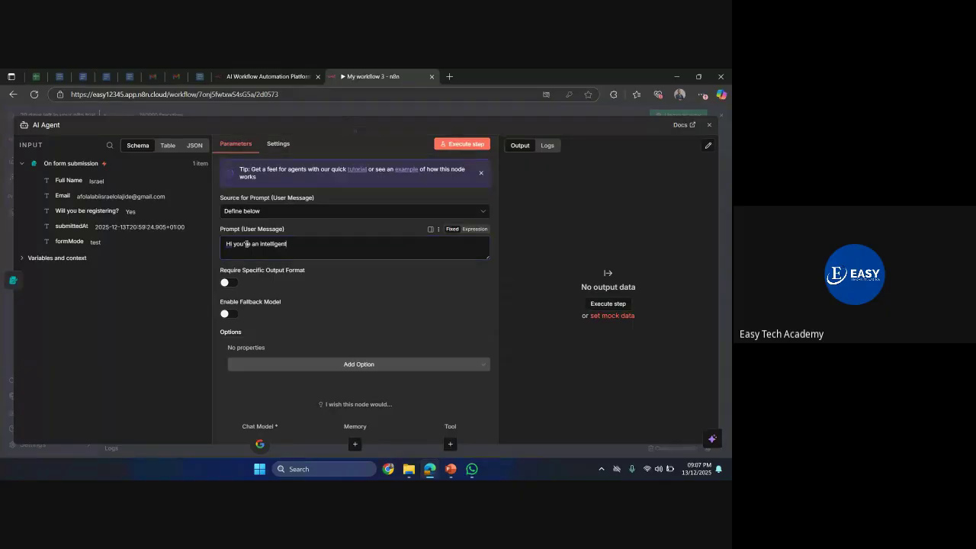
text(e)
text(ail writer)
- Ask for a short email urging registration for easytech AI & Automation training starting 5th January 2026
key(Return)
key(Return)
text(compose )
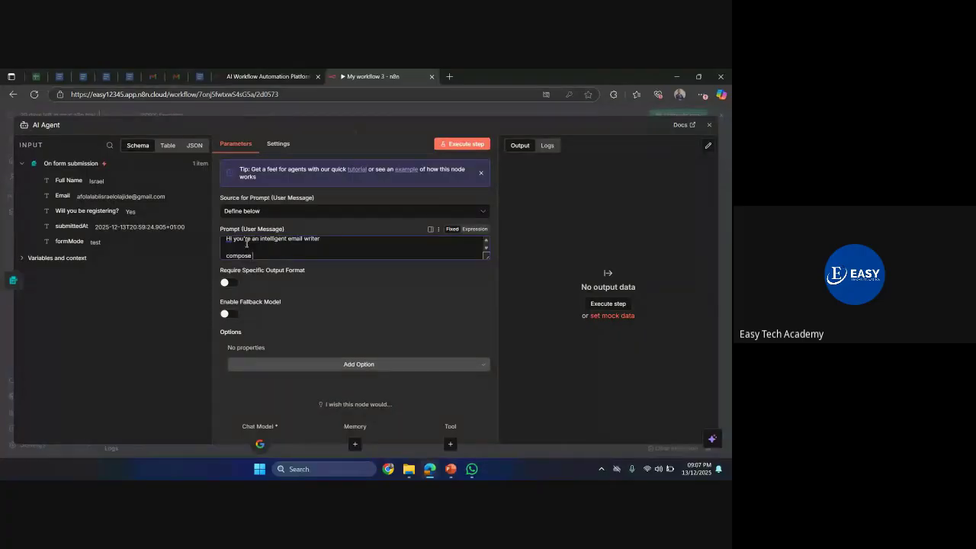
text(s)
text( sort)
key(BackSpace)
text(hort email to the user telling them the nee)
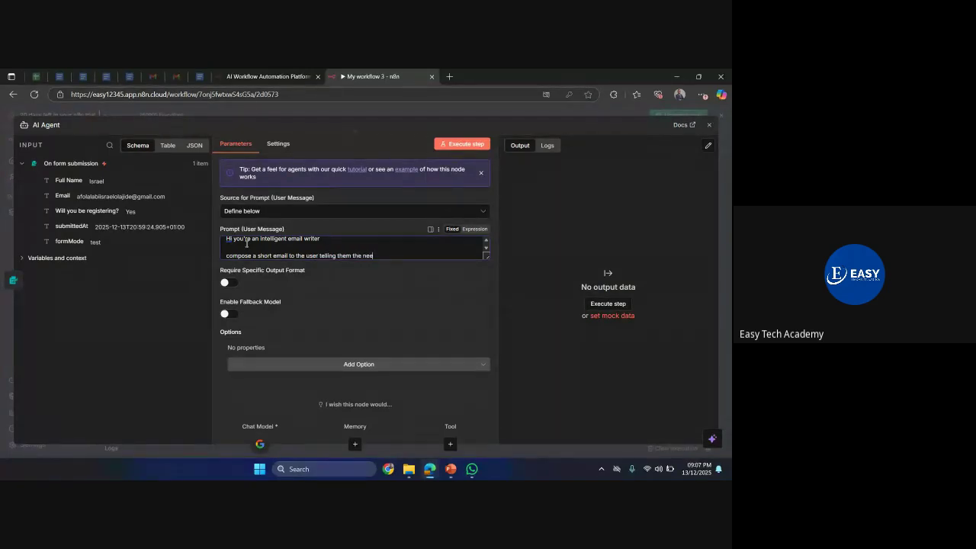
text(d for them to register fro)
key(BackSpace)
text(or easytech AI & Automation)
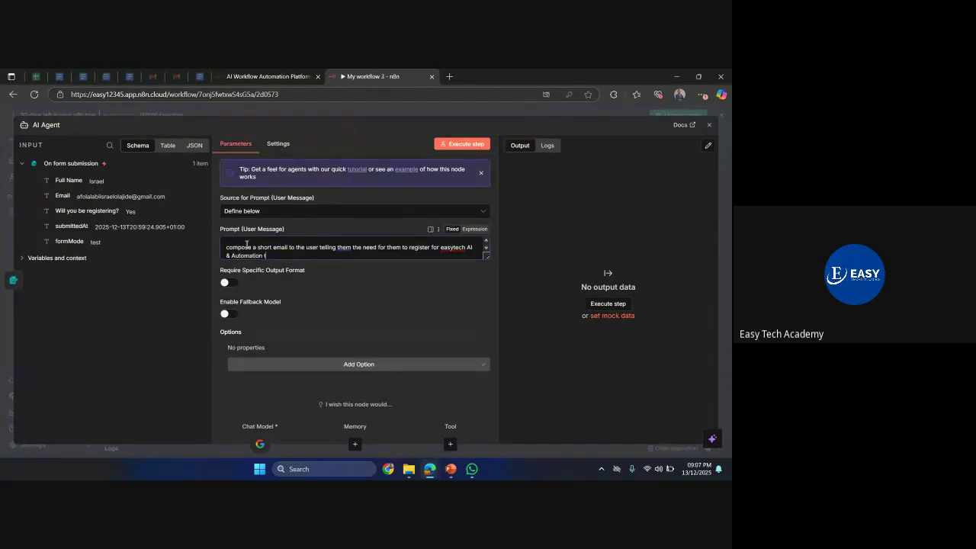
text( training s)
key(BackSpace)
text(that will be starting on 5th January 2026)
- Append 'Make it short and simple' and an 'email of the user:' line to the prompt
key(Return)
key(Return)
text(Make it)
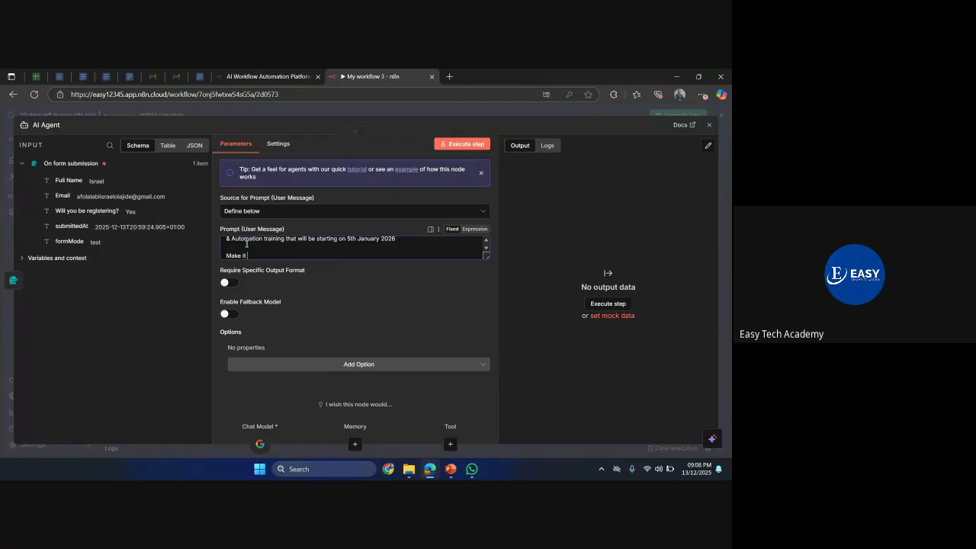
text( short and simple)
key(Return)
key(Return)
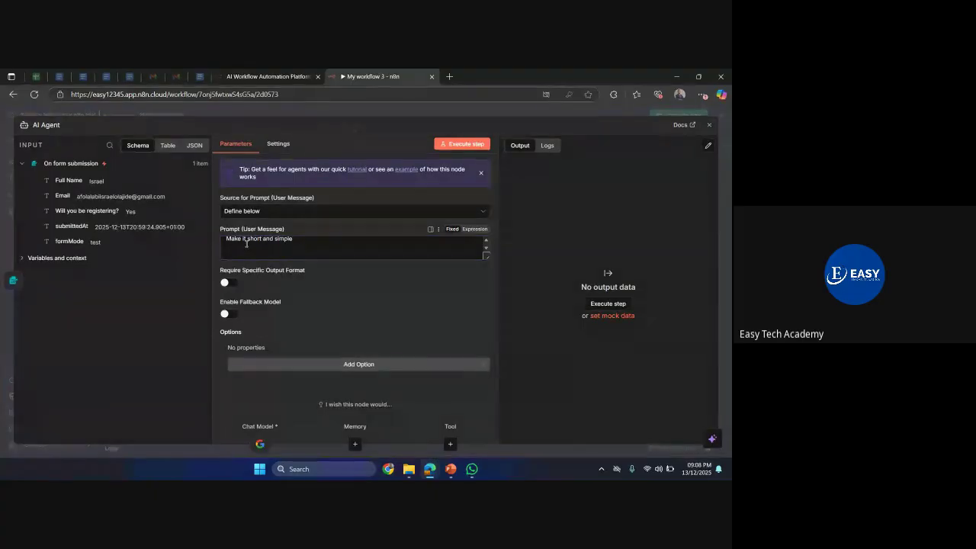
text(email of the user:)
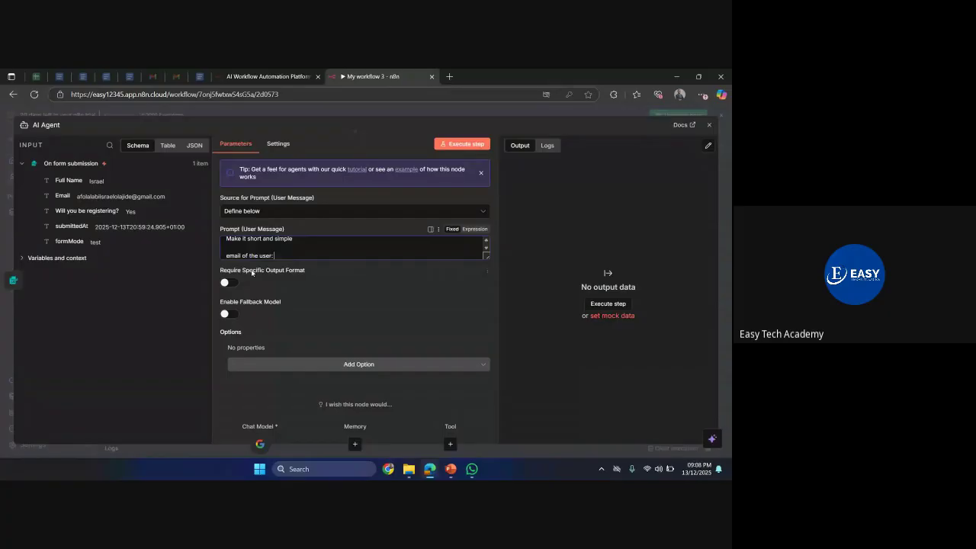
- Insert the {{ $json.Email }} expression after 'email of the user:' and close the AI Agent panel
text({{)
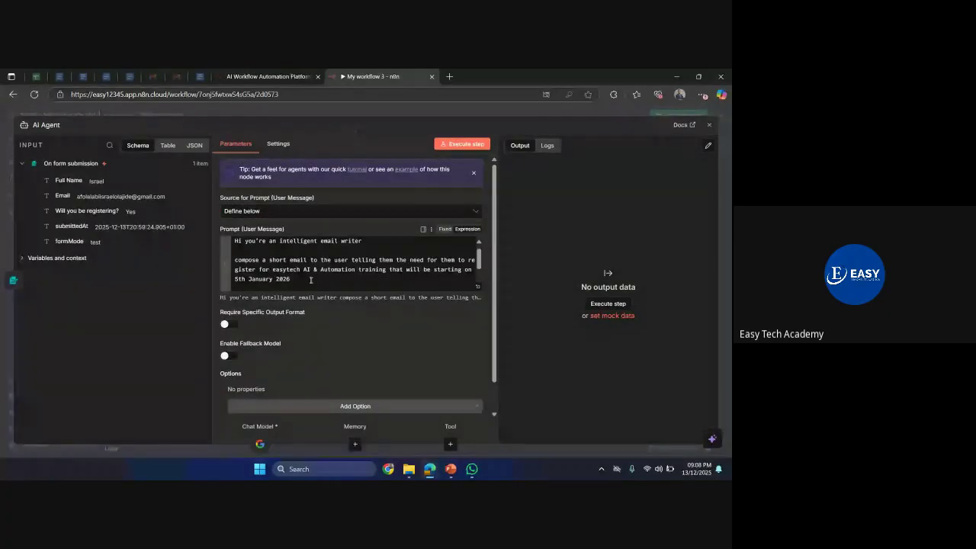
scroll(310, 280, down, 2)
click(364, 285)
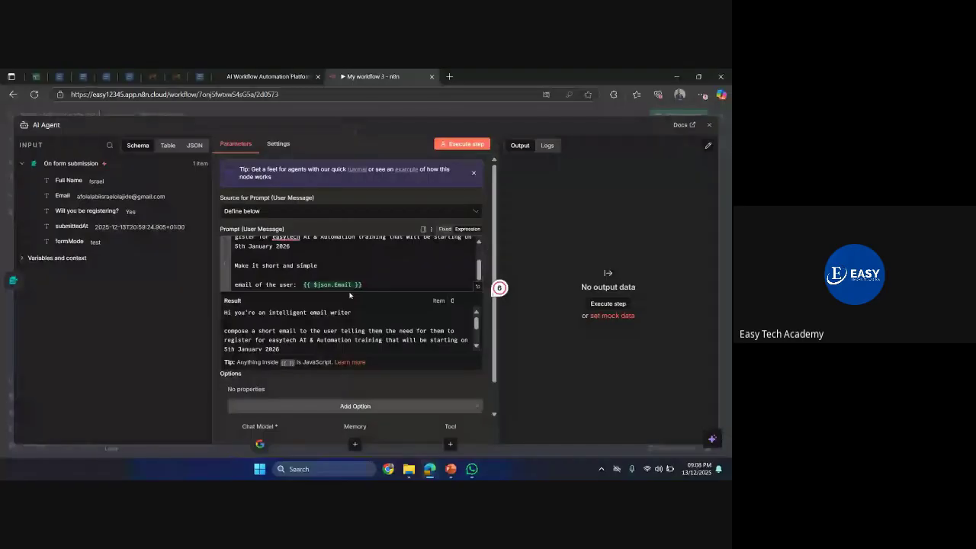
click(295, 285)
text(:)
click(263, 118)
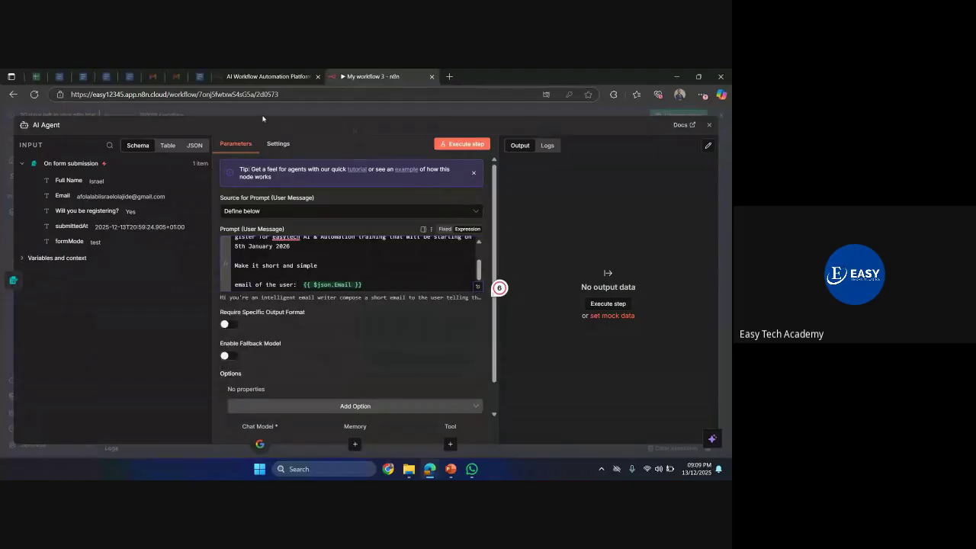
click(266, 112)
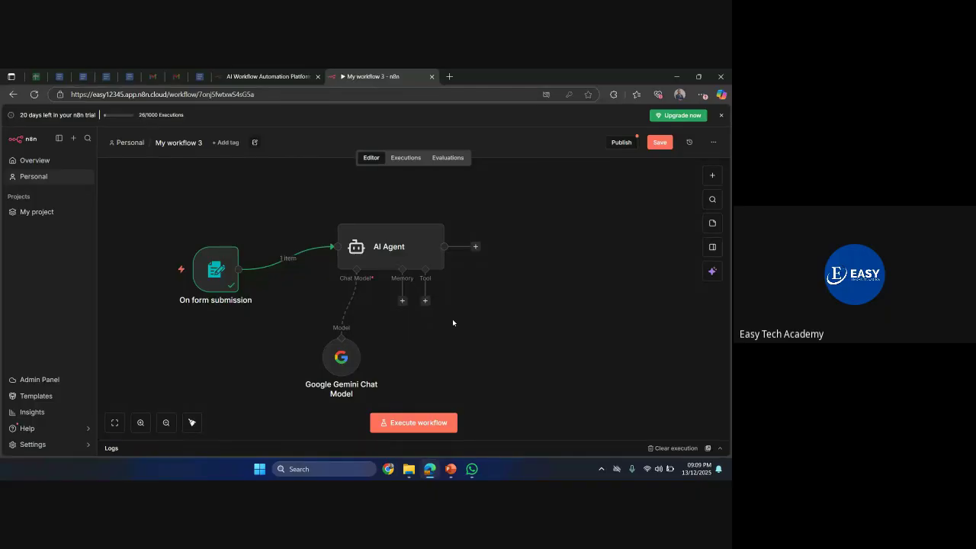
- Add a Gmail 'Send a message' node after the AI Agent by searching for gmail
click(476, 247)
text(gmila)
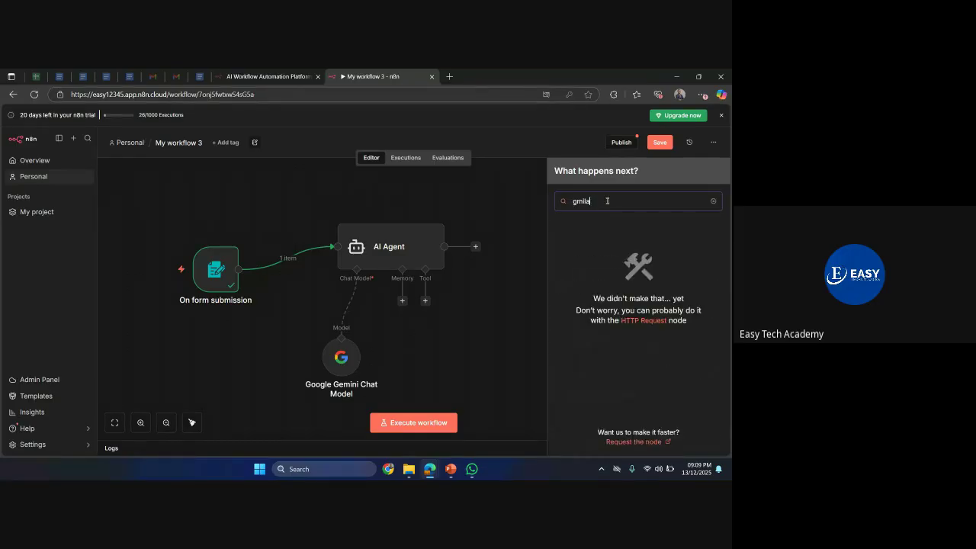
key(BackSpace)
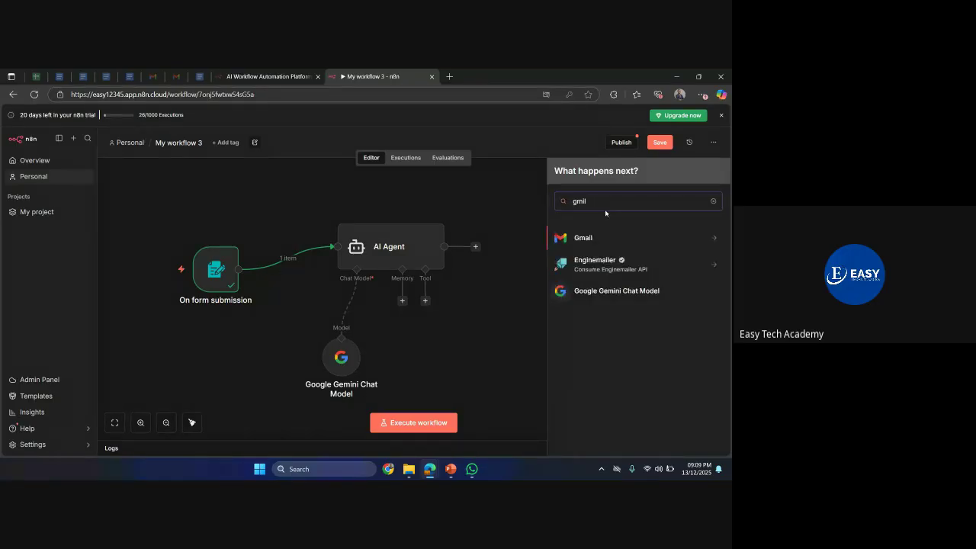
key(Return)
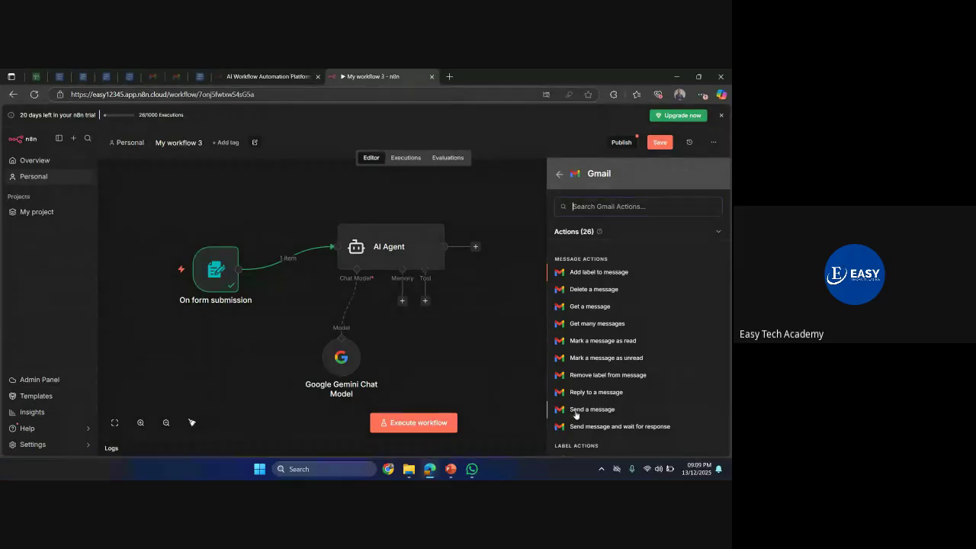
click(576, 411)
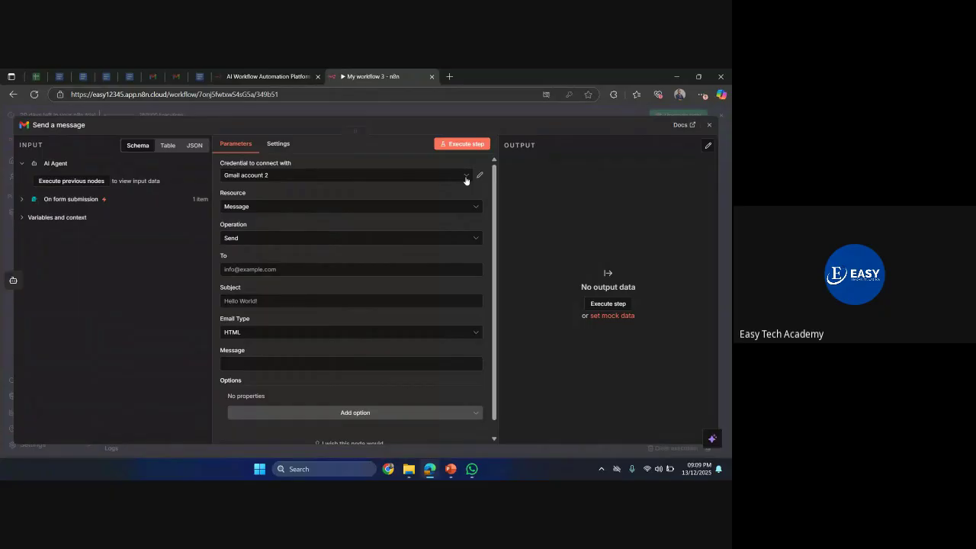
click(466, 180)
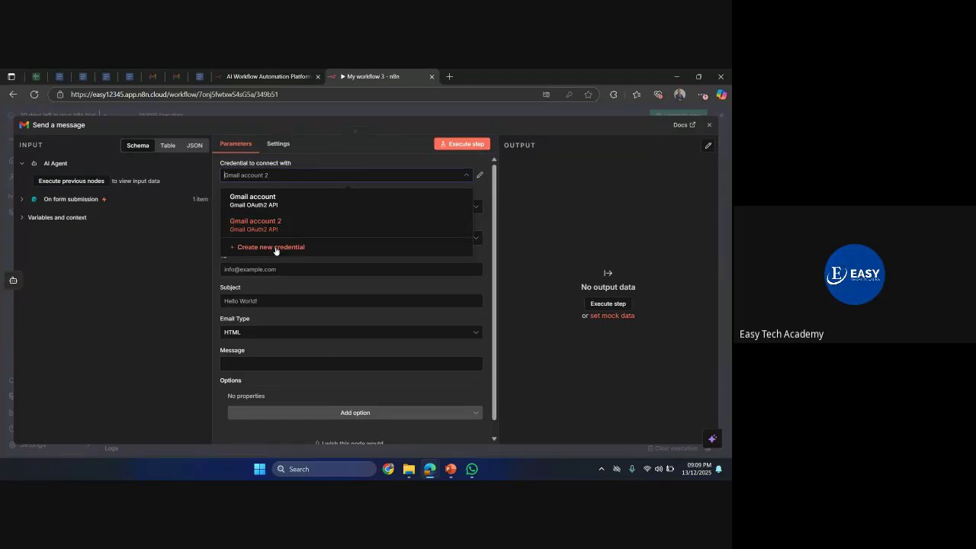
click(276, 247)
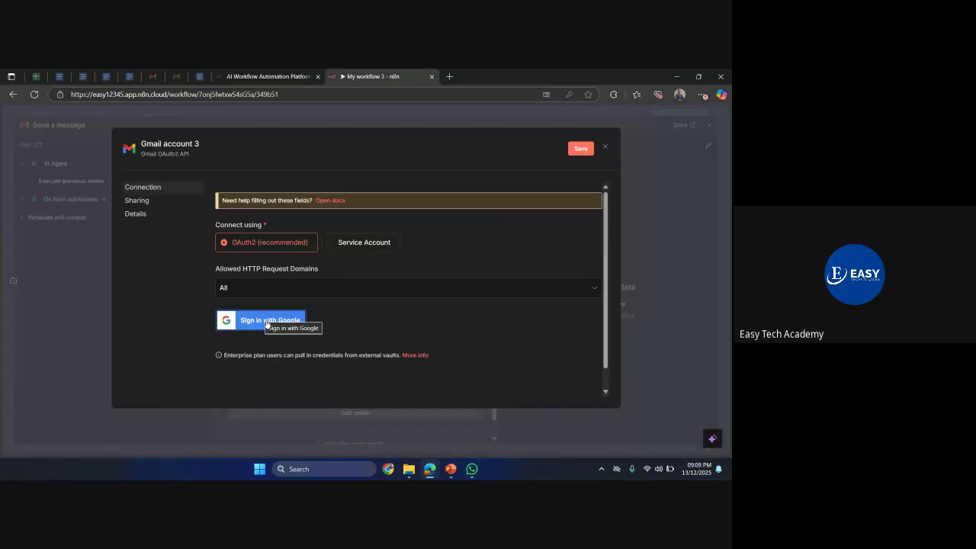
click(268, 323)
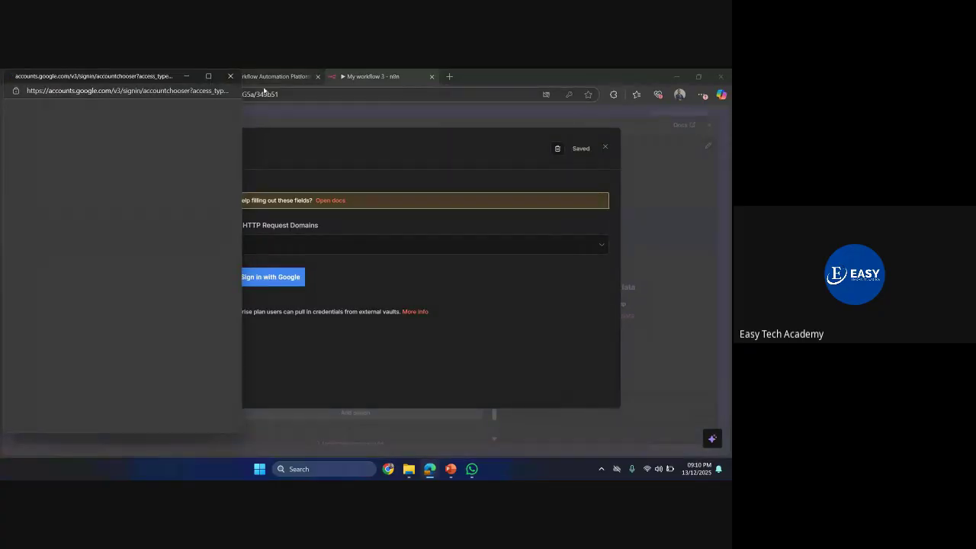
click(230, 76)
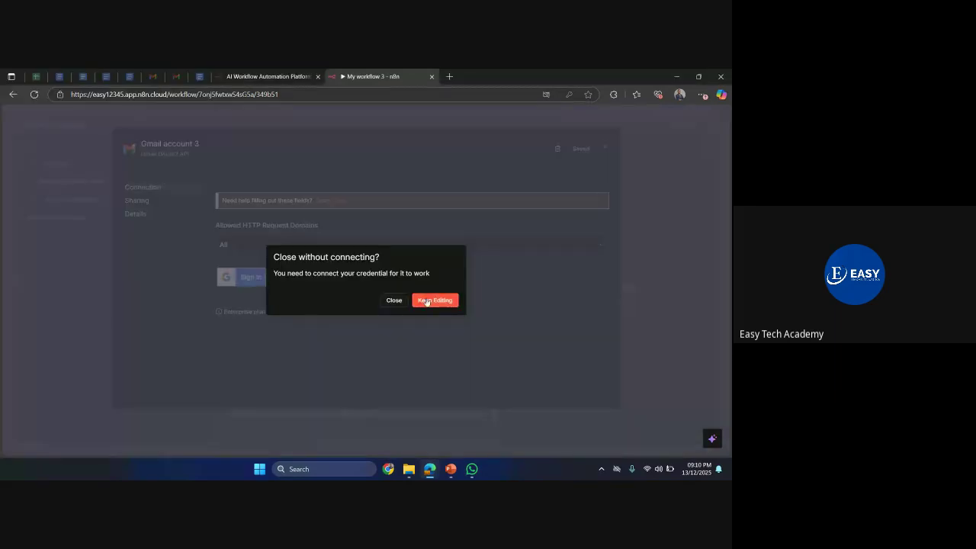
click(427, 299)
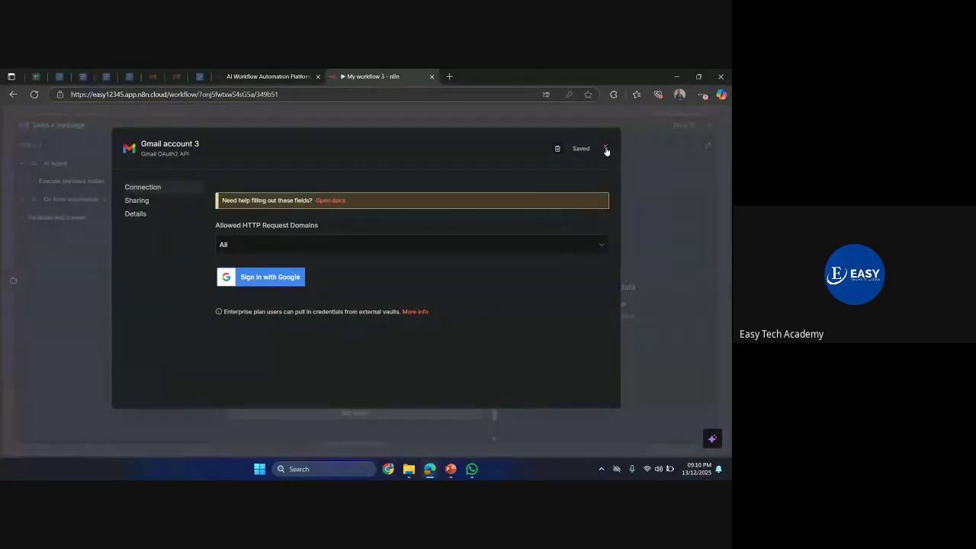
click(605, 148)
click(439, 302)
key(Escape)
click(394, 300)
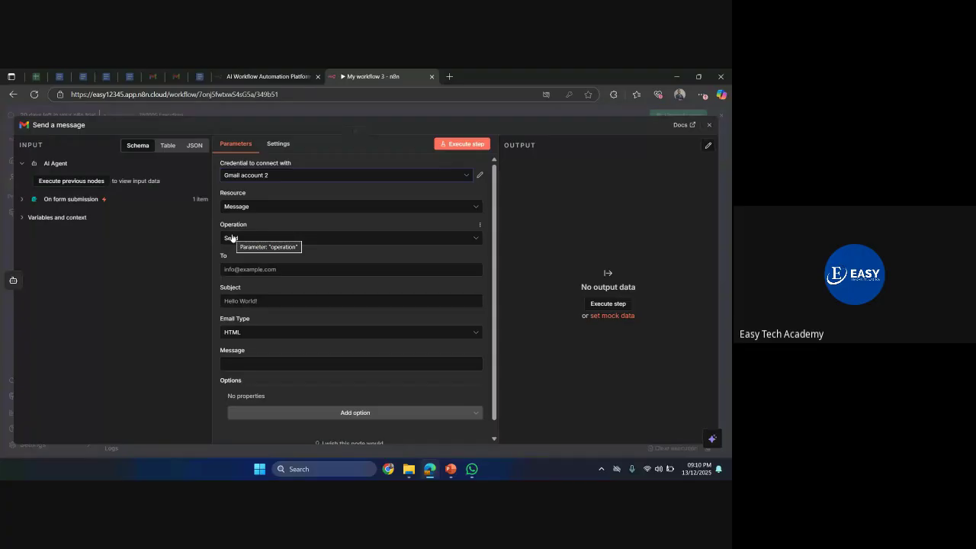
- Address the Gmail message to the form's Email field with subject 'AI & Automation'
click(70, 199)
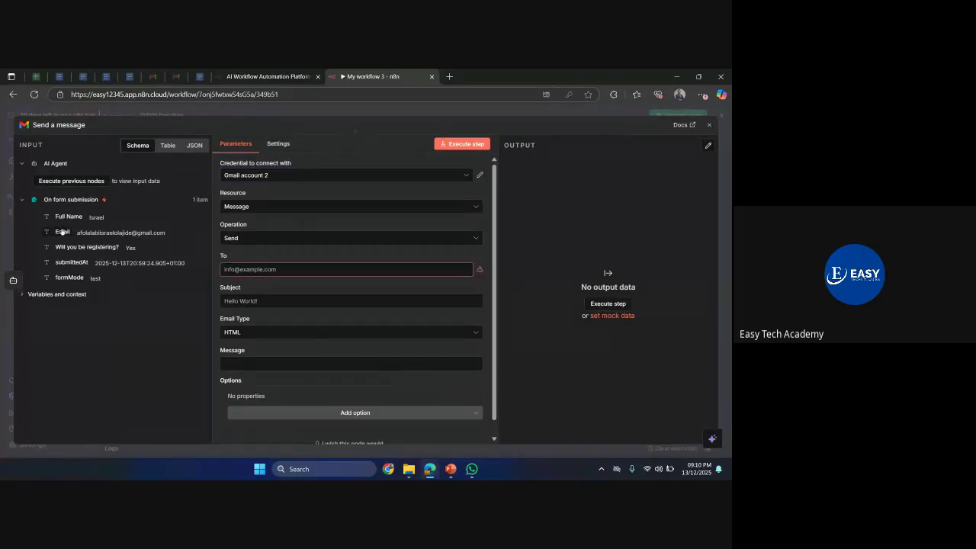
drag(181, 253, 250, 268)
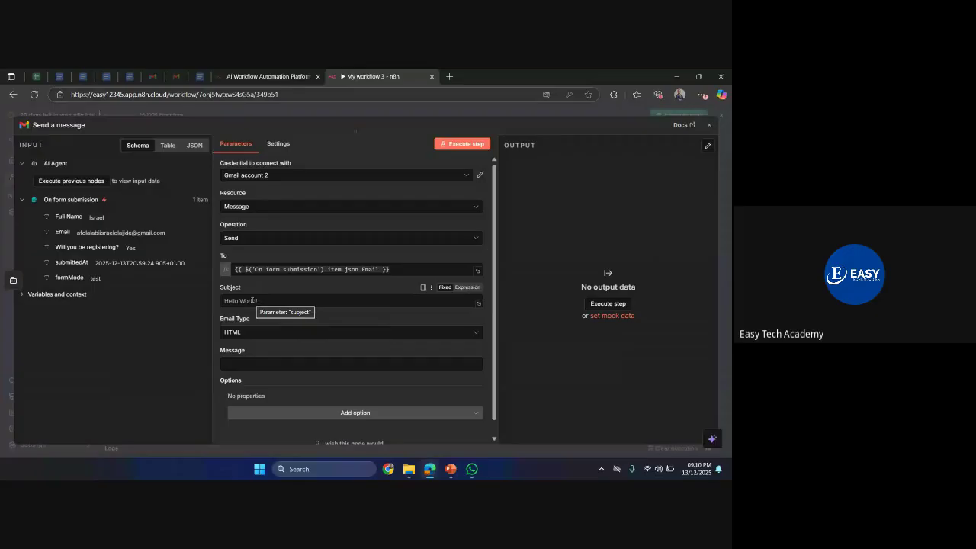
click(251, 301)
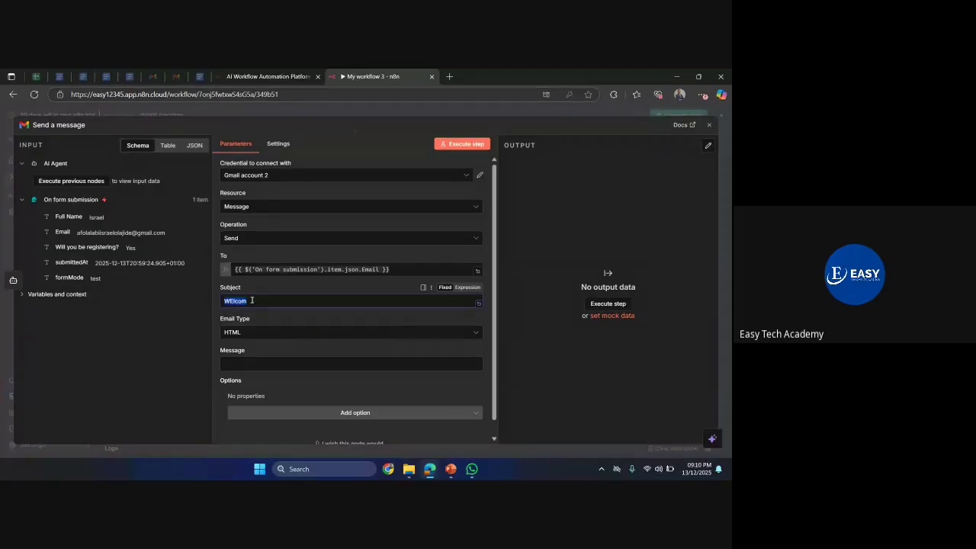
text(REgis)
key(BackSpace)
key(BackSpace)
key(BackSpace)
text(gister for the)
key(ctrl+a)
key(BackSpace)
text(AI & Automation)
- Set the Email Type to Text and close the Gmail node
click(252, 335)
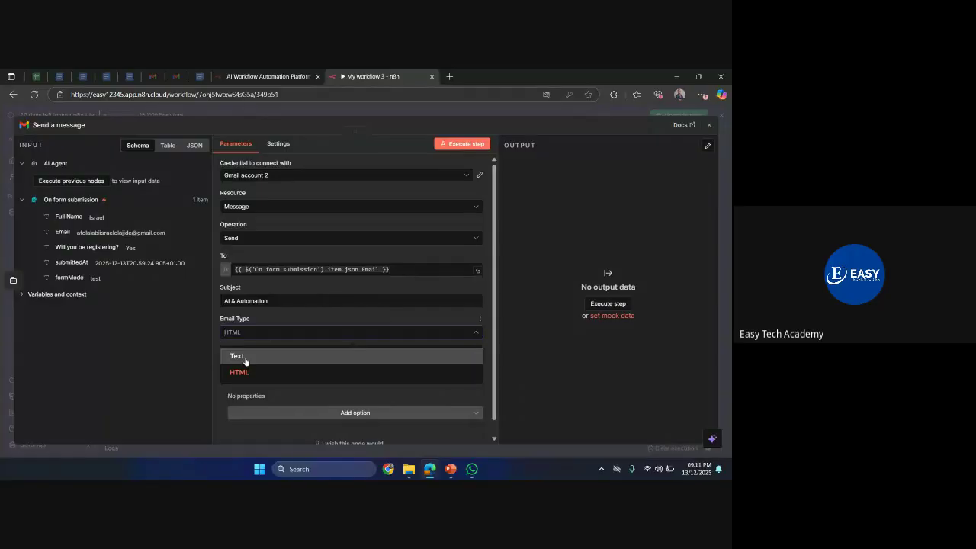
click(246, 356)
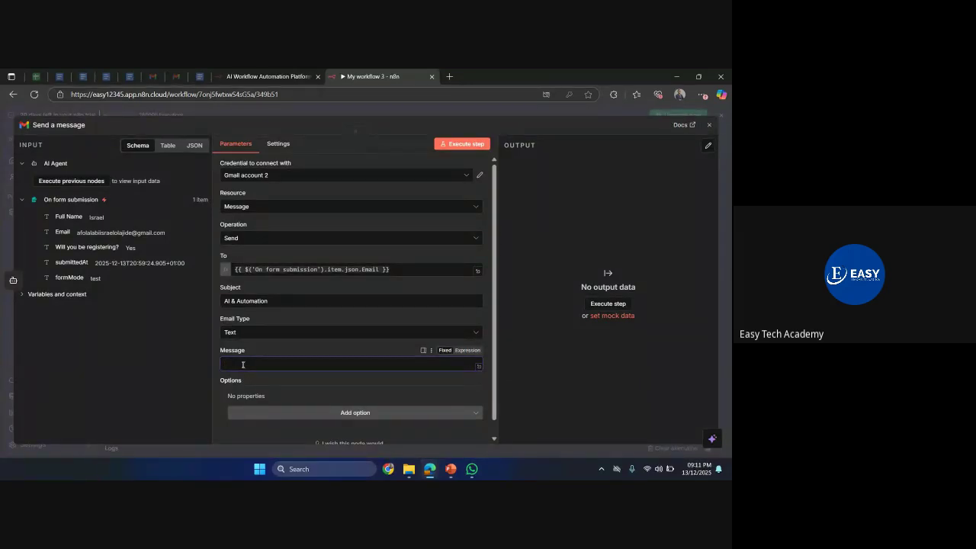
click(23, 164)
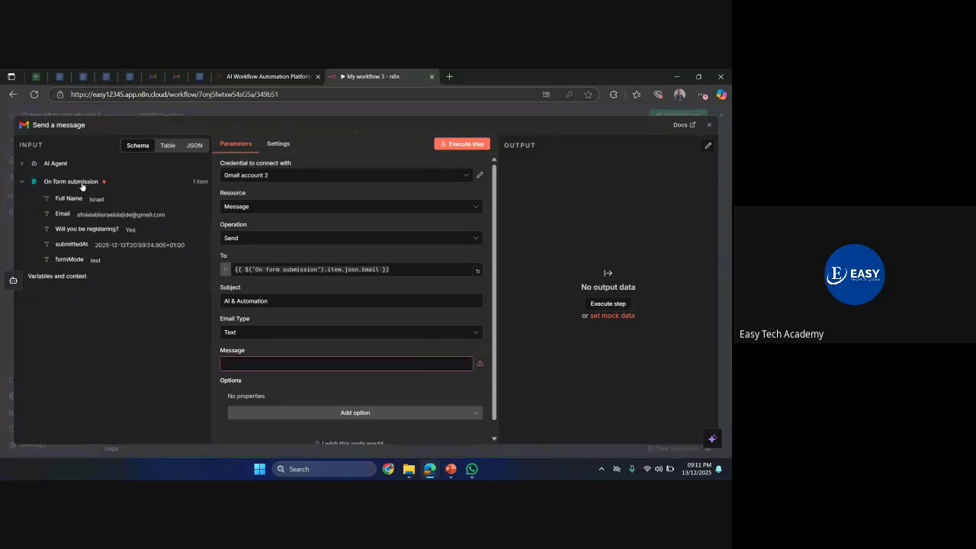
click(22, 165)
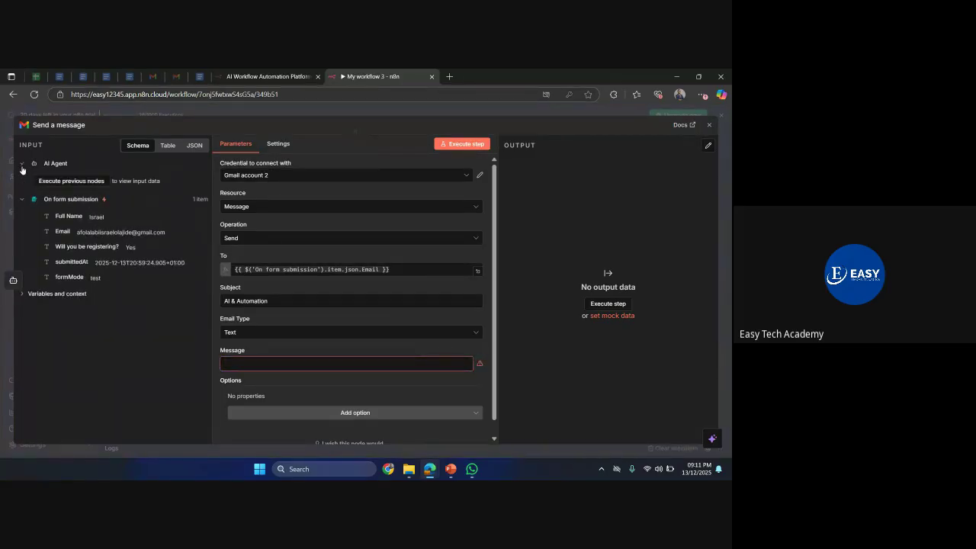
click(288, 116)
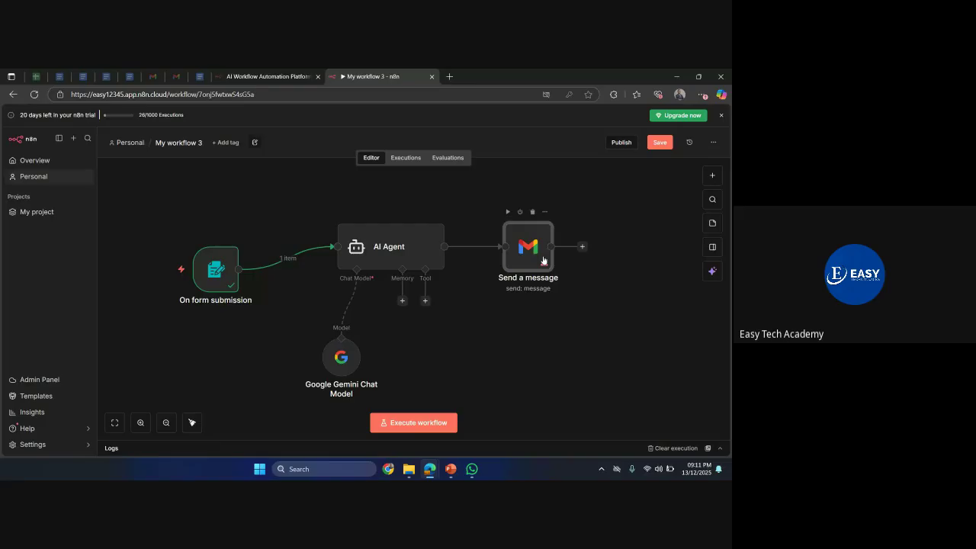
- Add lines to the AI Agent prompt asking for a short, simple email including the user's email
mouse_move(546, 264)
double_click(383, 250)
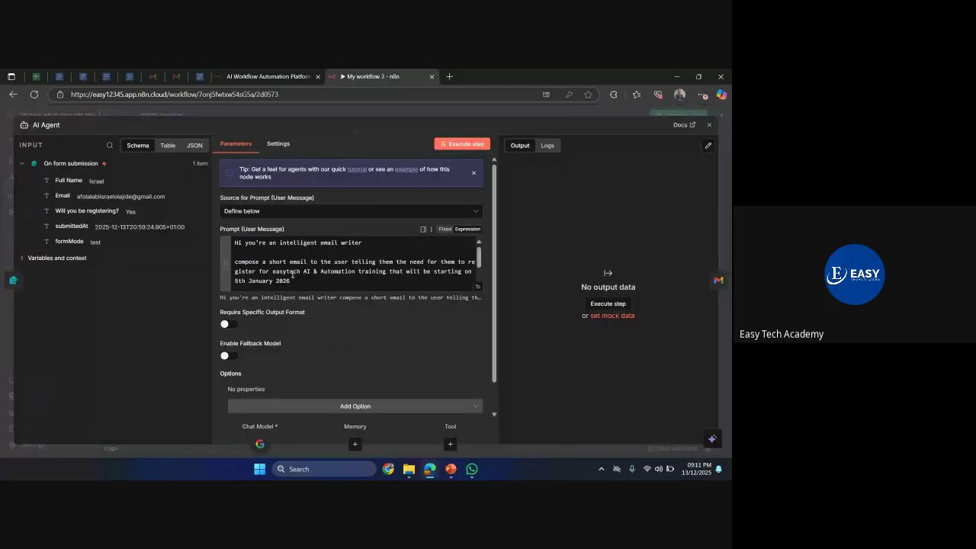
scroll(285, 274, down, 2)
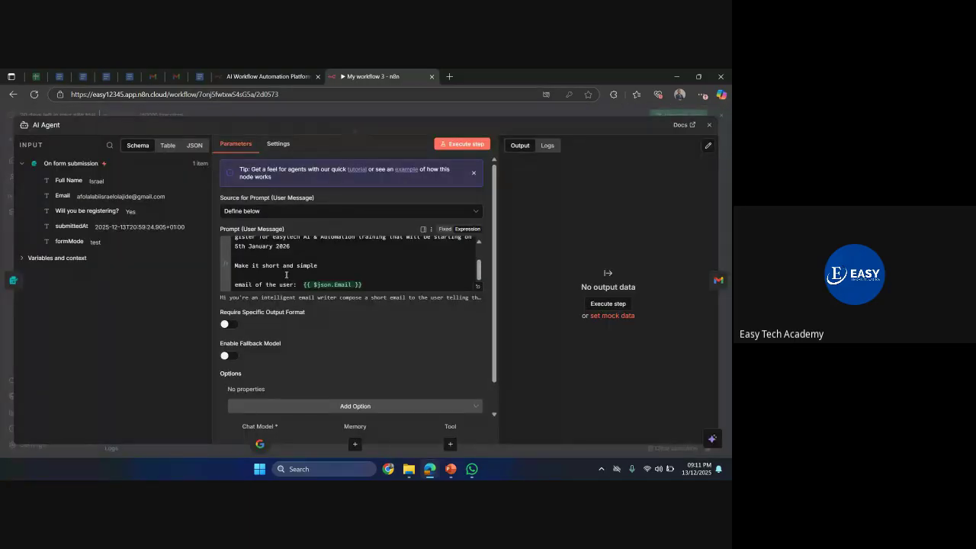
scroll(286, 275, up, 2)
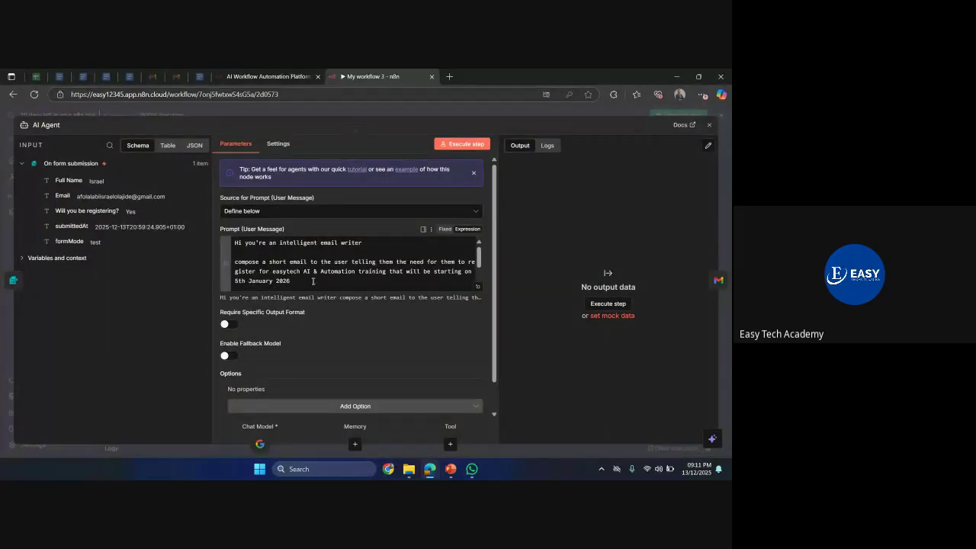
text(Make it short and simple  email of the user:  {{ $json.Email }})
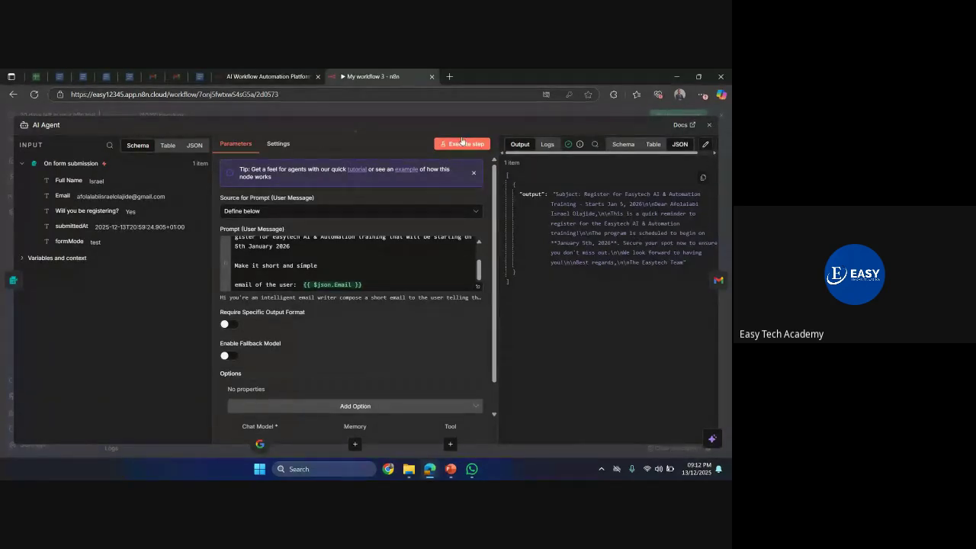
key(Escape)
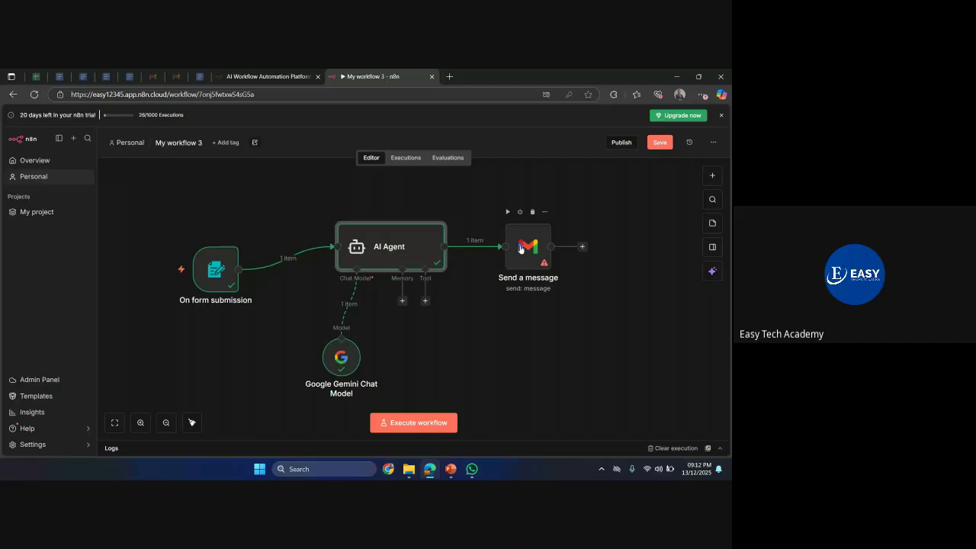
- Use the AI Agent's output as the Gmail message body, send a test email, and check the inbox
double_click(520, 248)
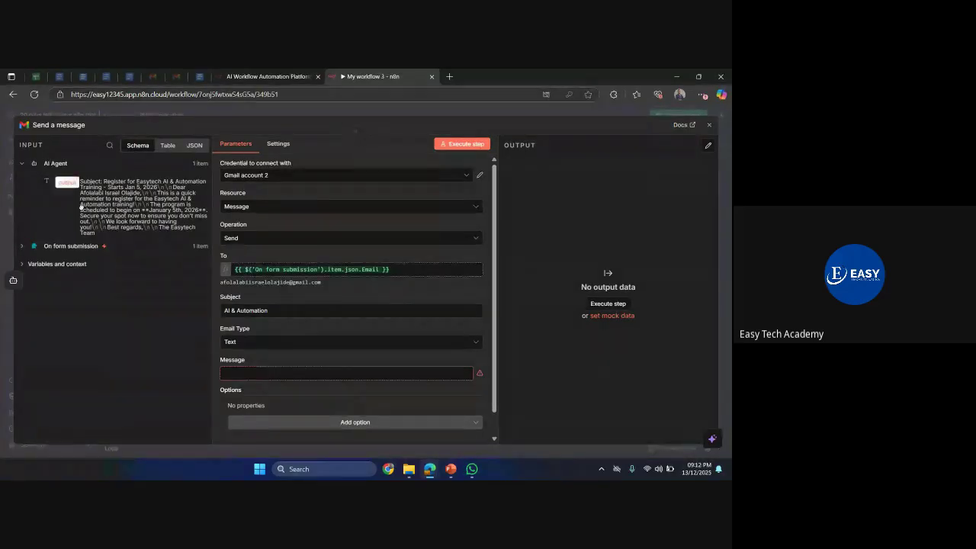
drag(64, 181, 233, 373)
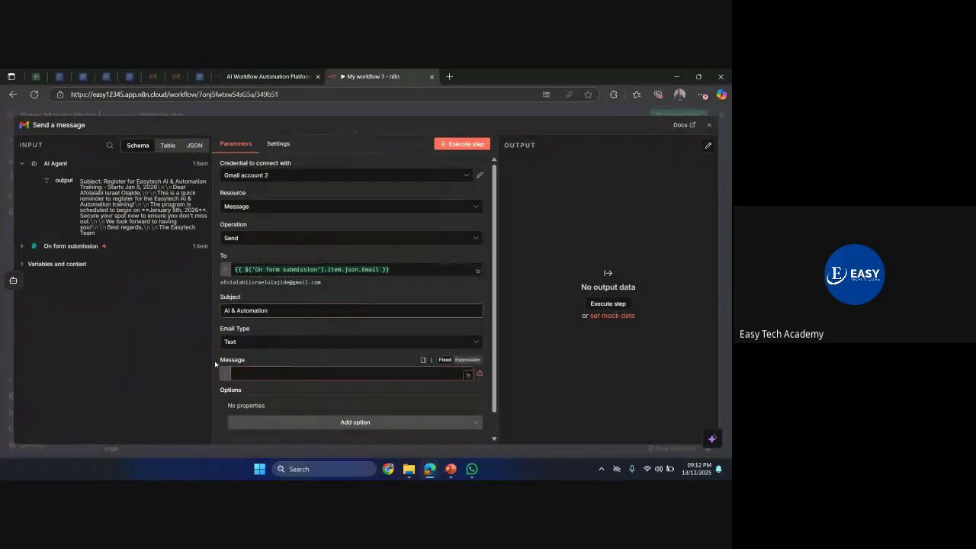
click(471, 148)
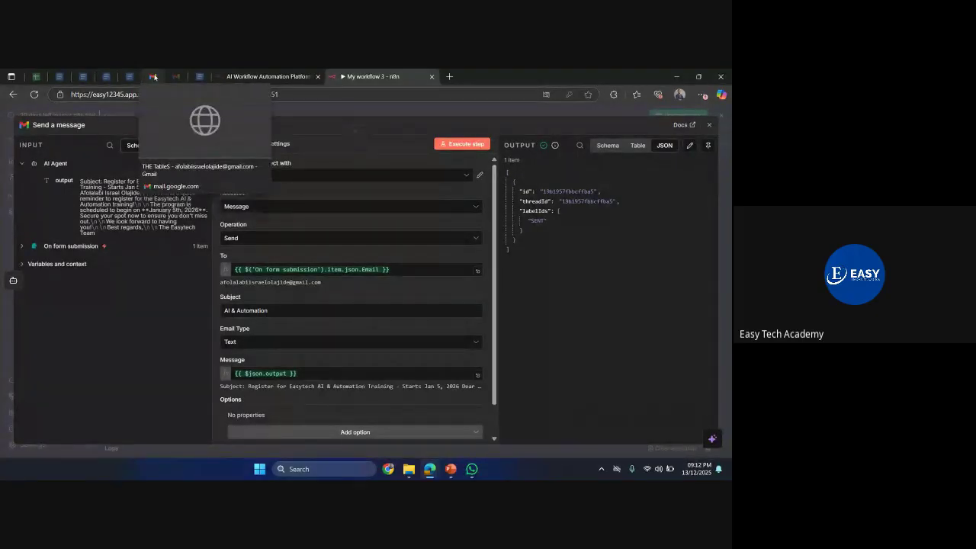
click(153, 77)
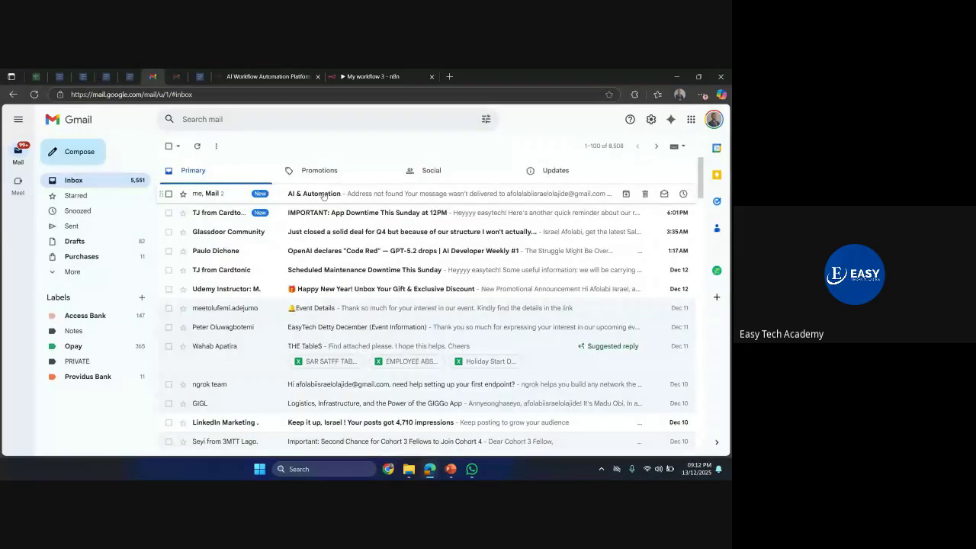
- Read the received 'AI & Automation' email in Gmail, then return to the n8n workflow tab
click(323, 195)
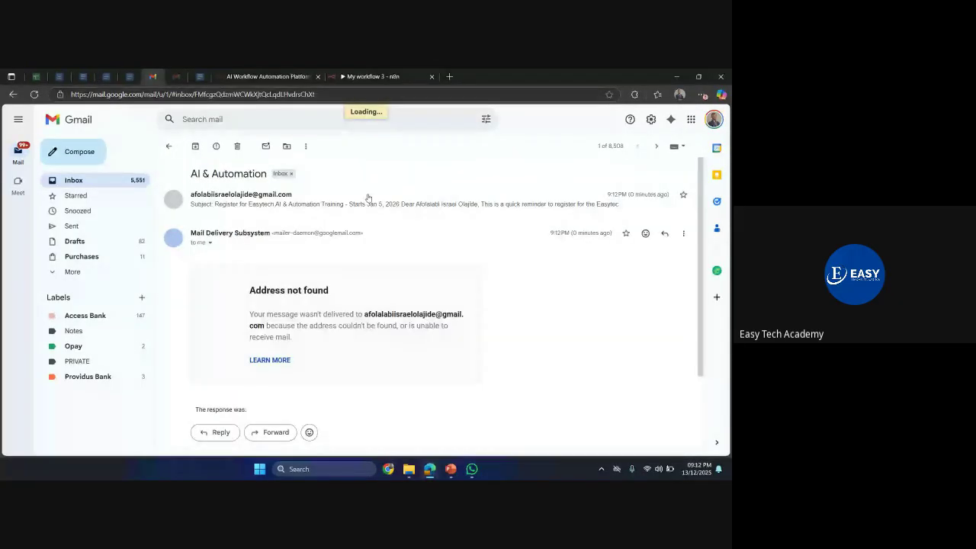
click(367, 198)
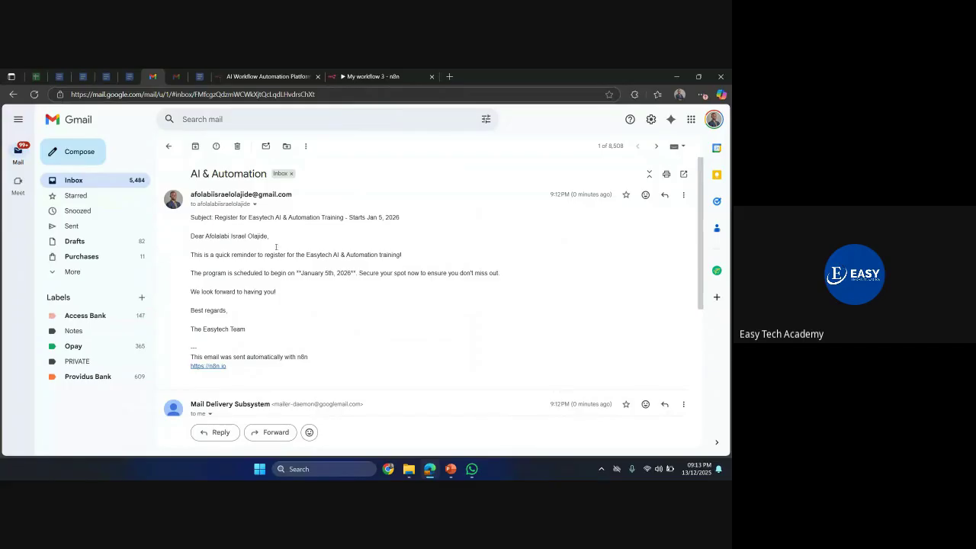
click(369, 76)
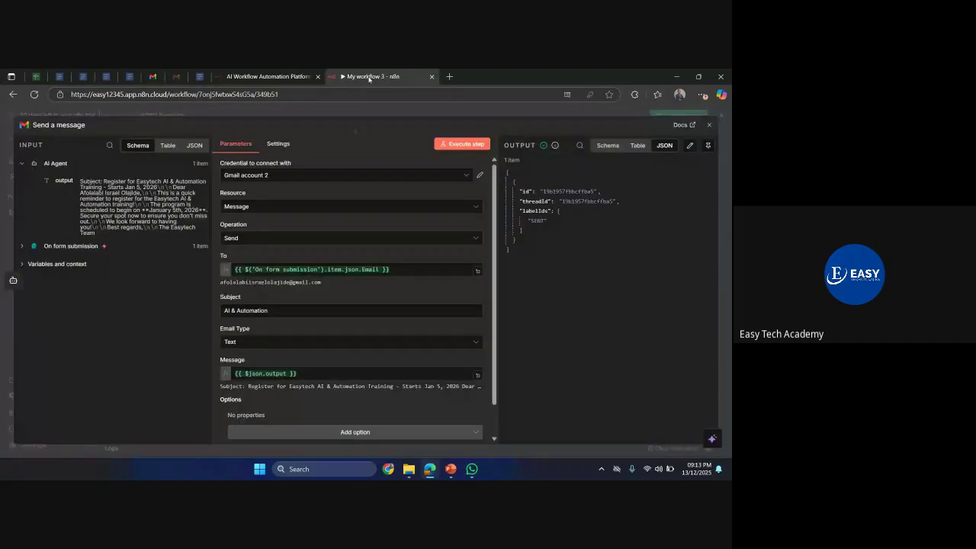
- Close the Send a message node settings
click(411, 116)
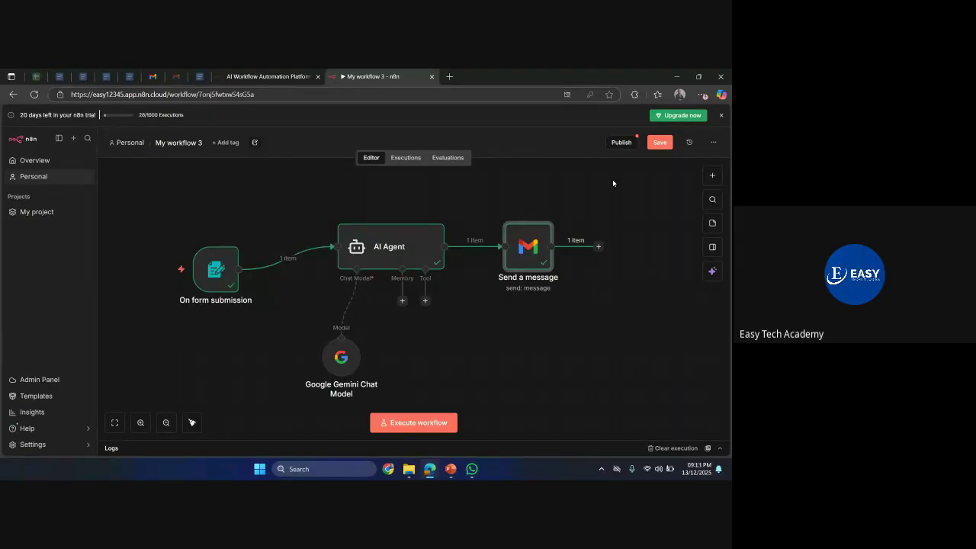
- Publish the workflow with version name 'Automation' and dismiss the confirmation
click(622, 142)
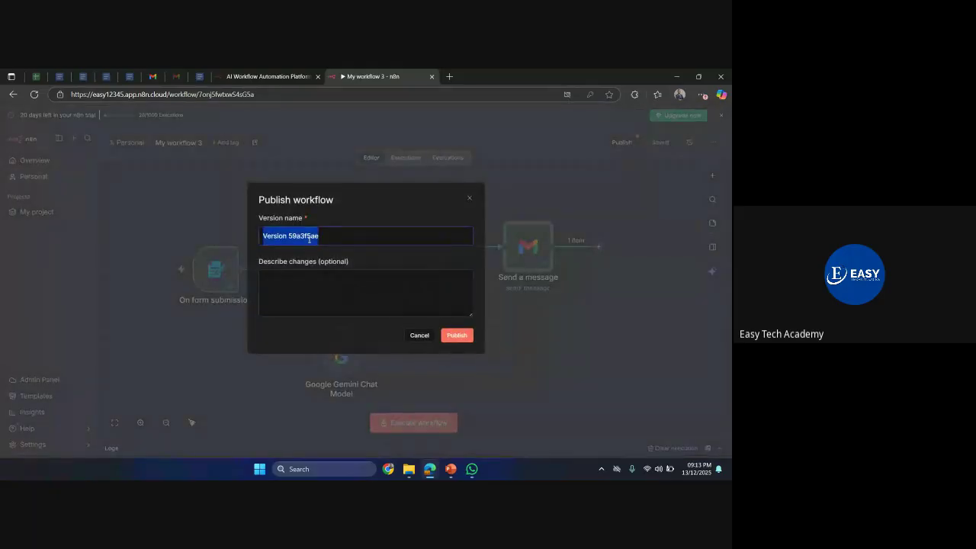
text(Automation)
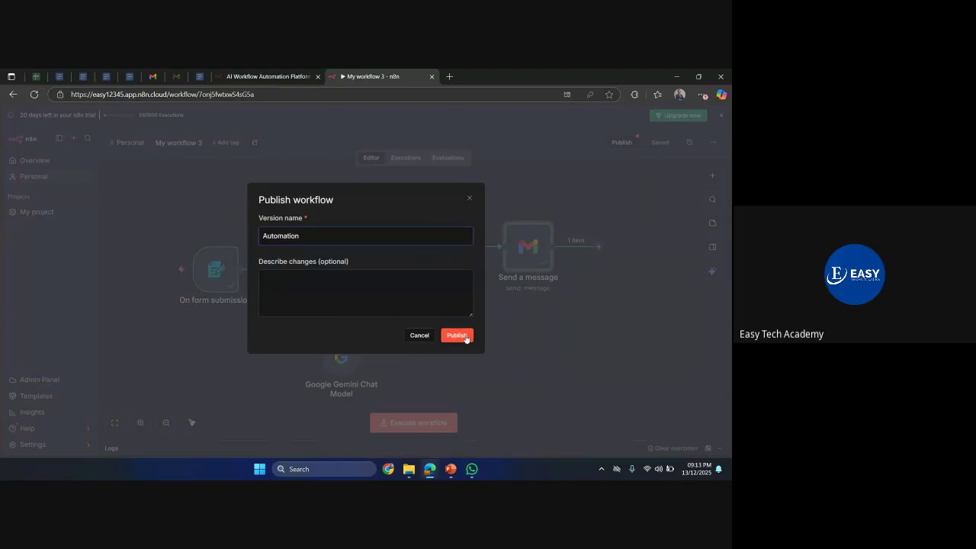
click(457, 335)
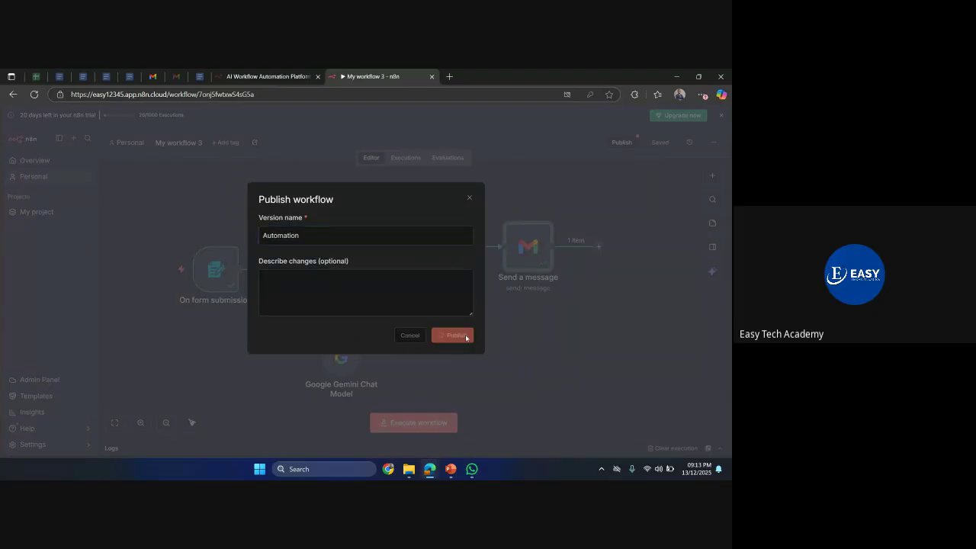
click(451, 306)
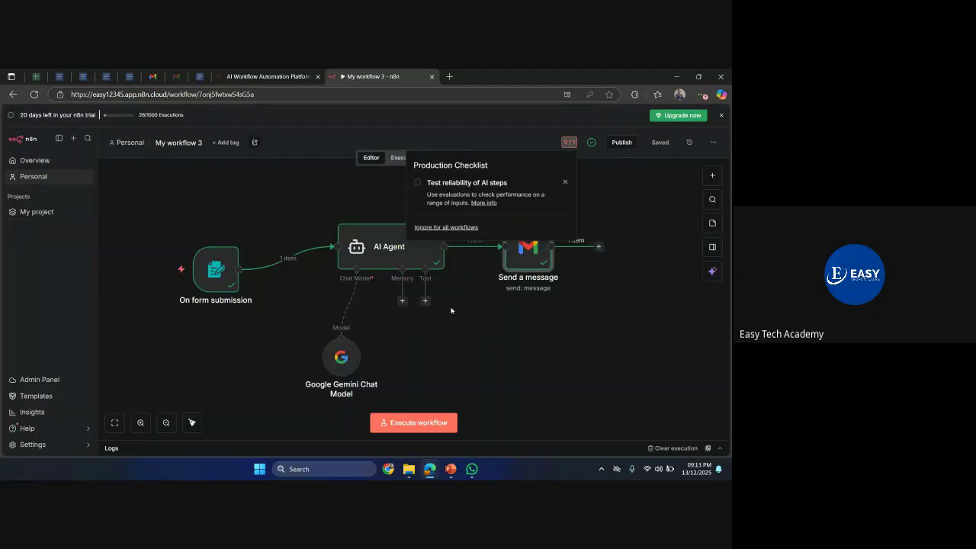
- Dismiss the production checklist and copy the On form submission node's Production URL
click(566, 184)
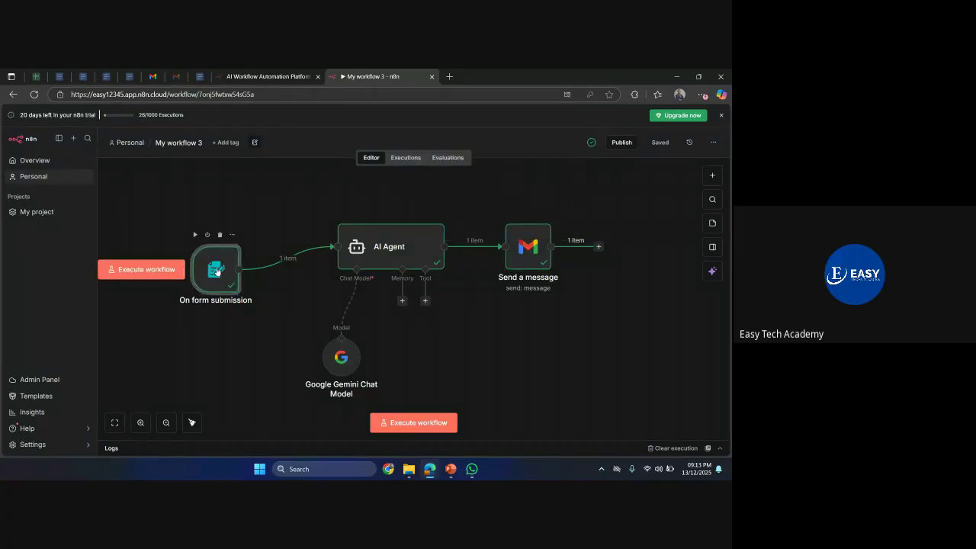
double_click(217, 271)
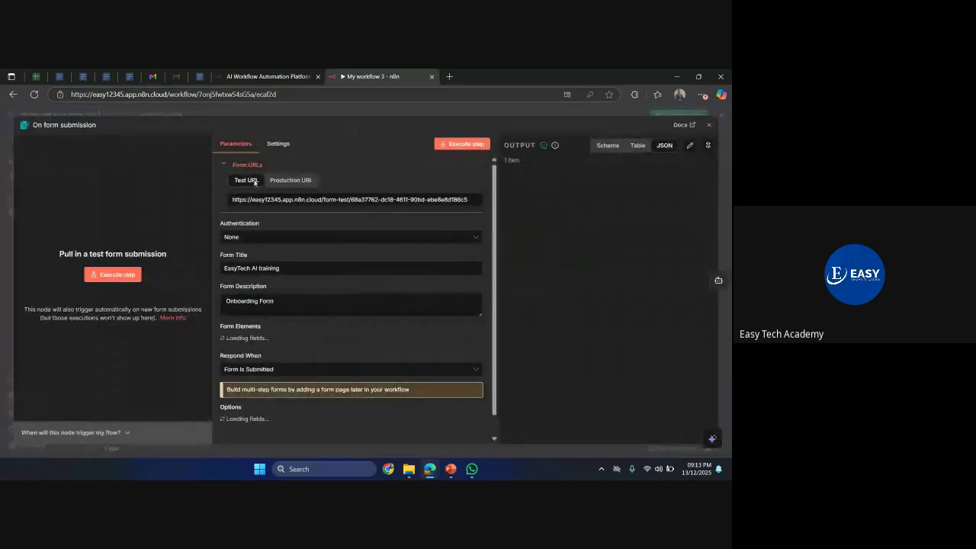
click(290, 180)
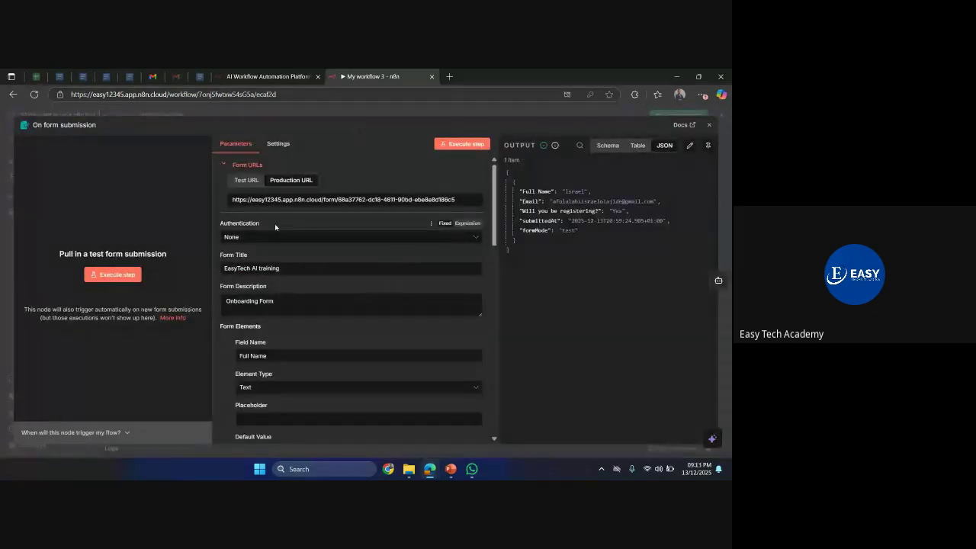
click(315, 200)
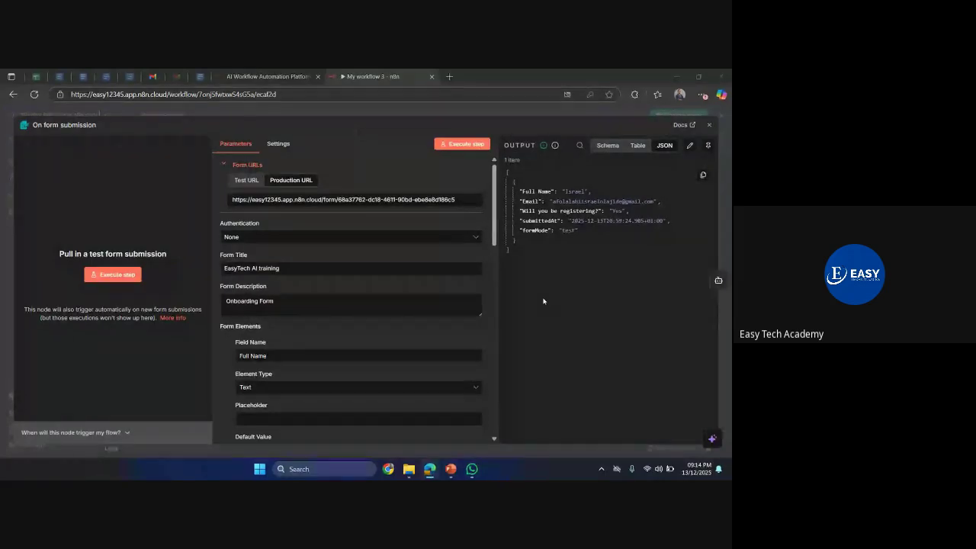
- Close the On form submission node settings
key(Escape)
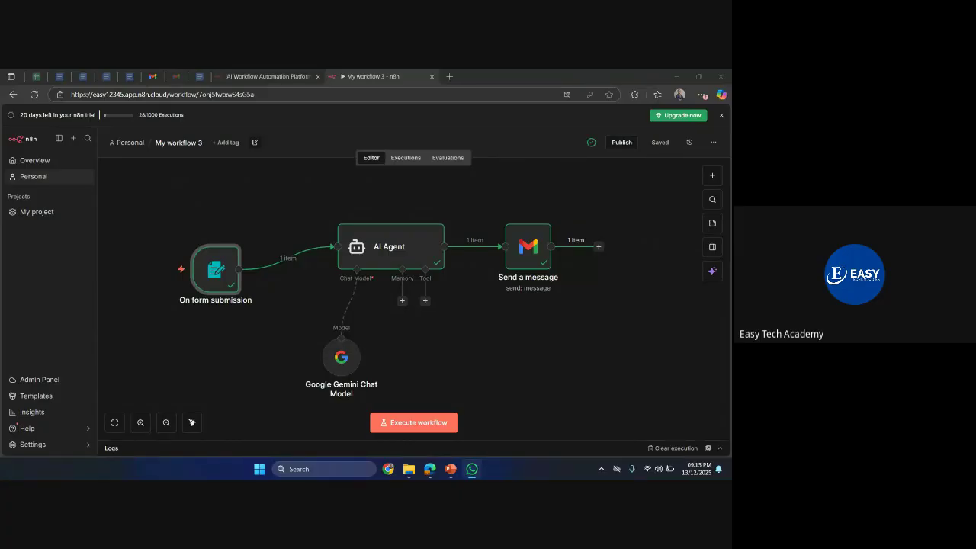
- Delete the 'email of the user: {{ $json.Email }}' line from the AI Agent prompt
double_click(389, 246)
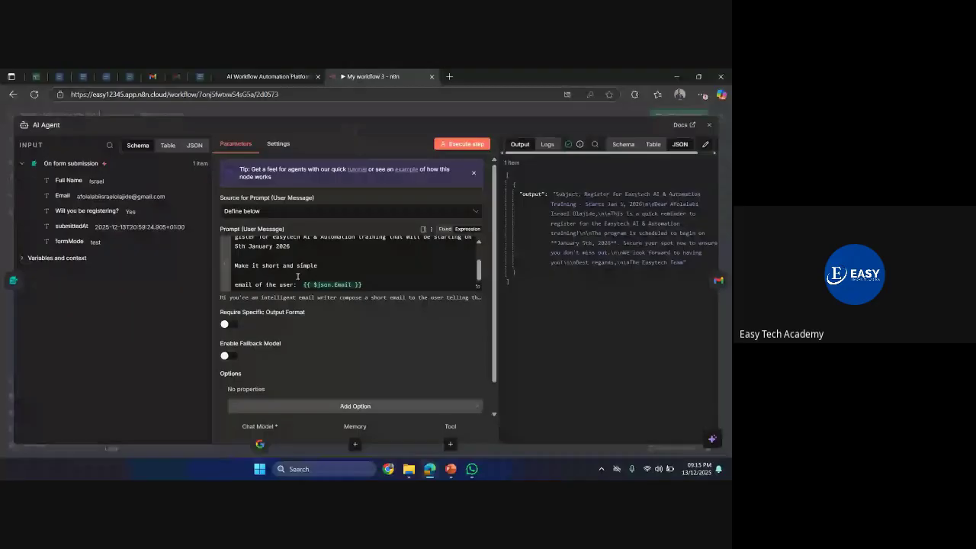
drag(303, 285, 370, 282)
key(BackSpace)
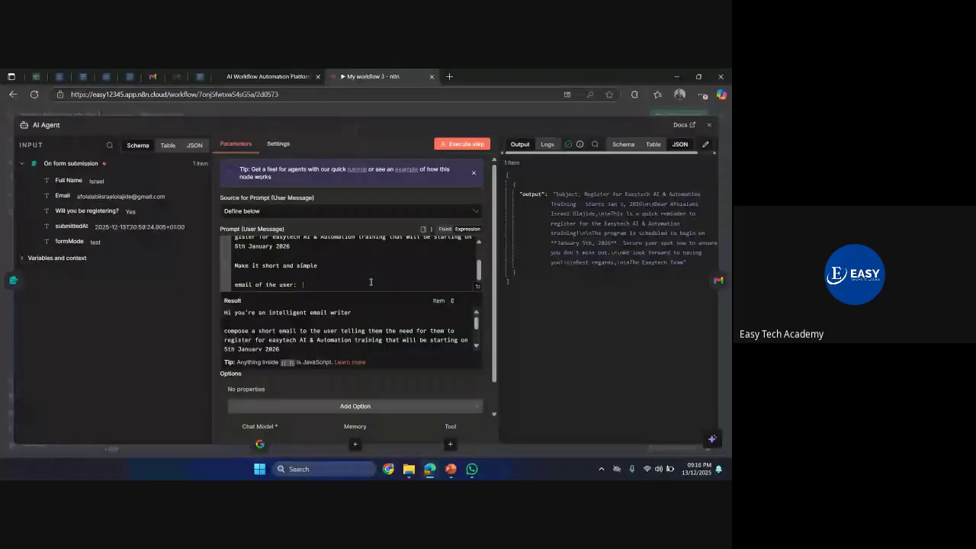
key(BackSpace)
key(BackSpace)
key(BackSpace)
key(BackSpace)
key(BackSpace)
key(BackSpace)
key(BackSpace)
key(BackSpace)
key(BackSpace)
key(BackSpace)
key(BackSpace)
key(BackSpace)
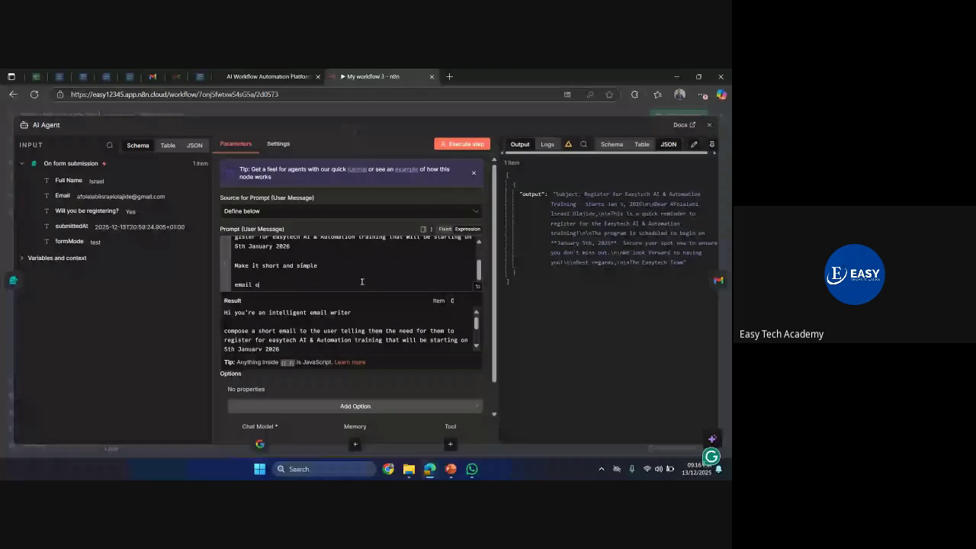
key(BackSpace)
key(BackSpace)
key(BackSpace)
key(BackSpace)
key(BackSpace)
key(BackSpace)
key(BackSpace)
key(BackSpace)
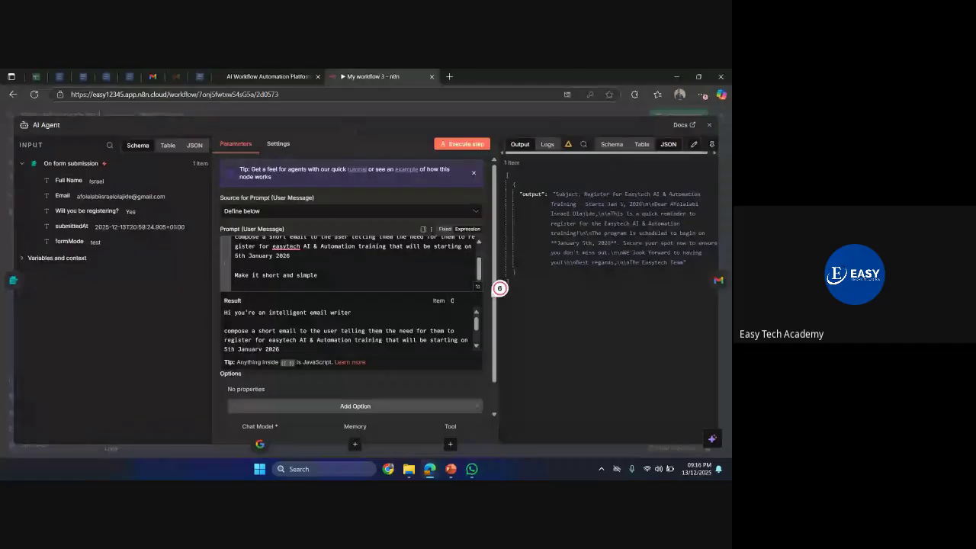
click(389, 118)
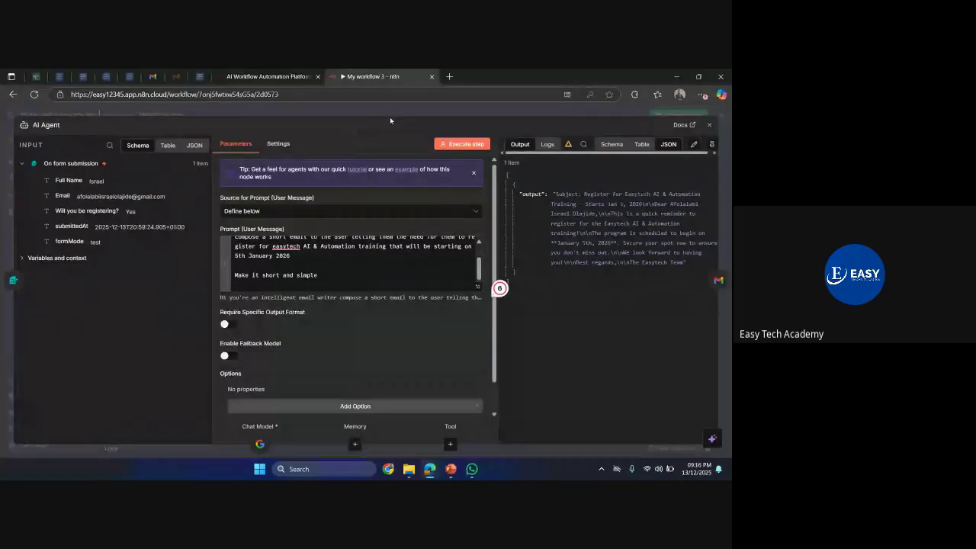
click(390, 117)
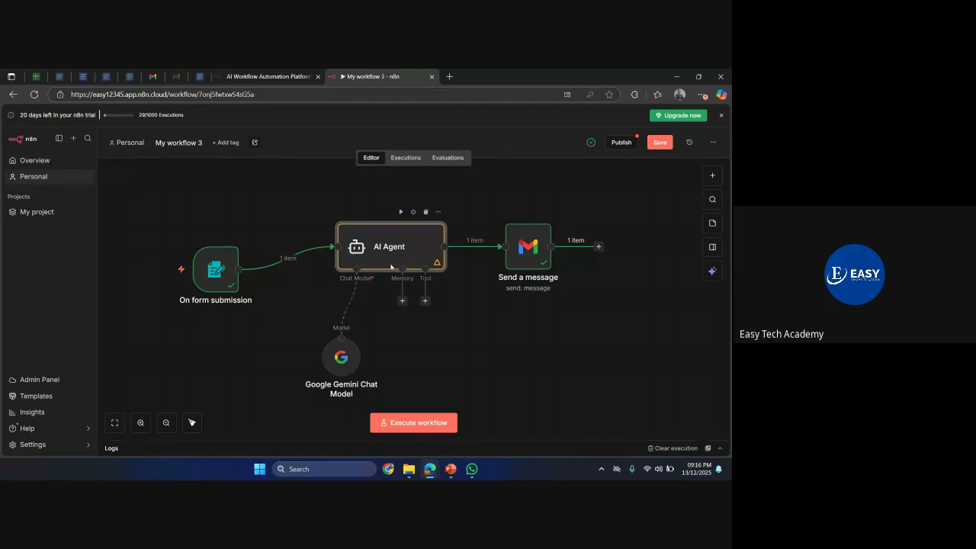
- Replace the Gemini connection with an OpenAI Chat Model using the OpenAI credential
mouse_move(351, 306)
click(350, 305)
click(356, 301)
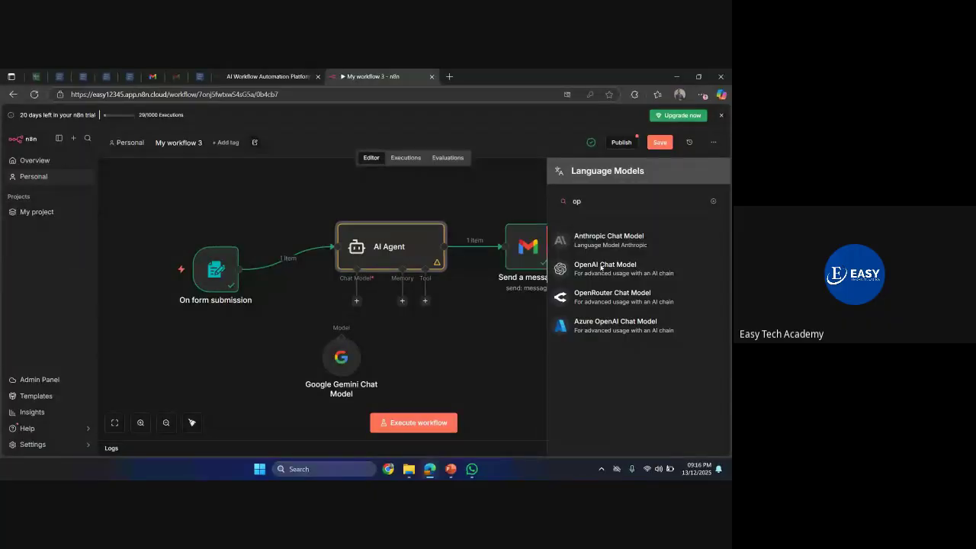
click(601, 267)
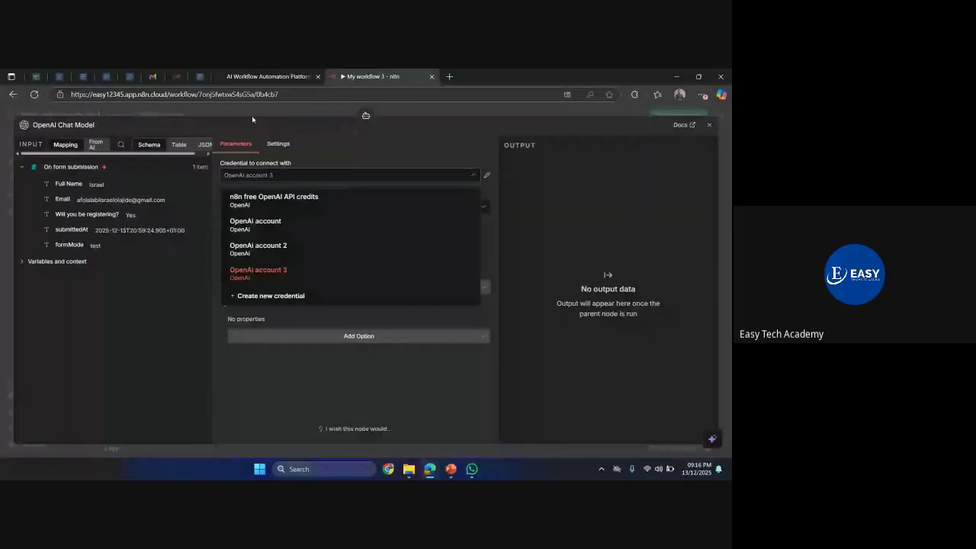
click(252, 221)
key(Escape)
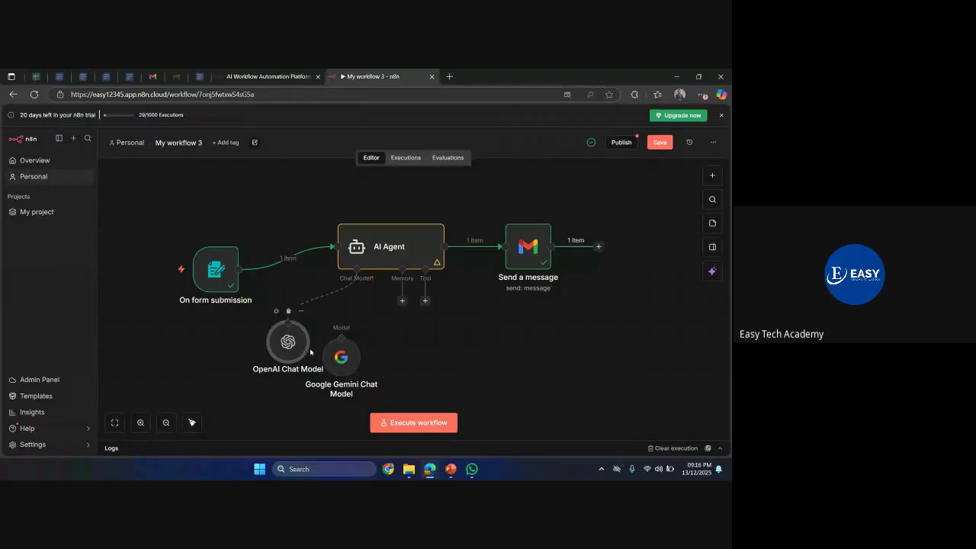
- Place the OpenAI model under the AI Agent with the Gemini node parked beside it
drag(341, 352, 609, 397)
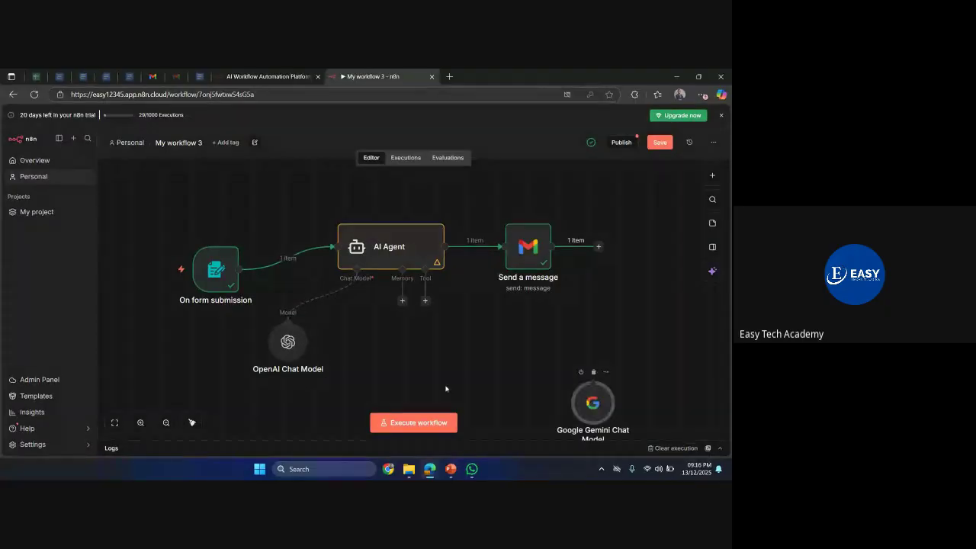
drag(284, 353, 330, 368)
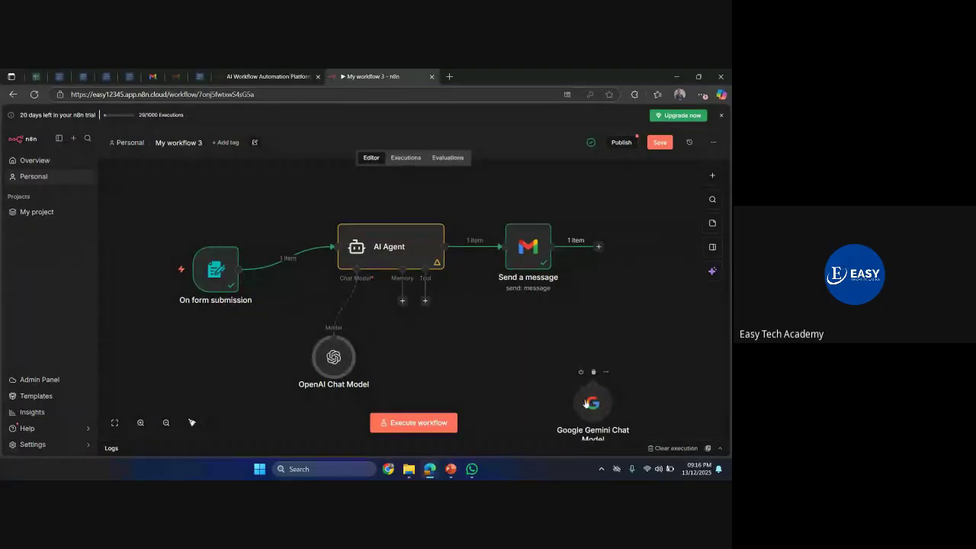
drag(585, 399, 509, 376)
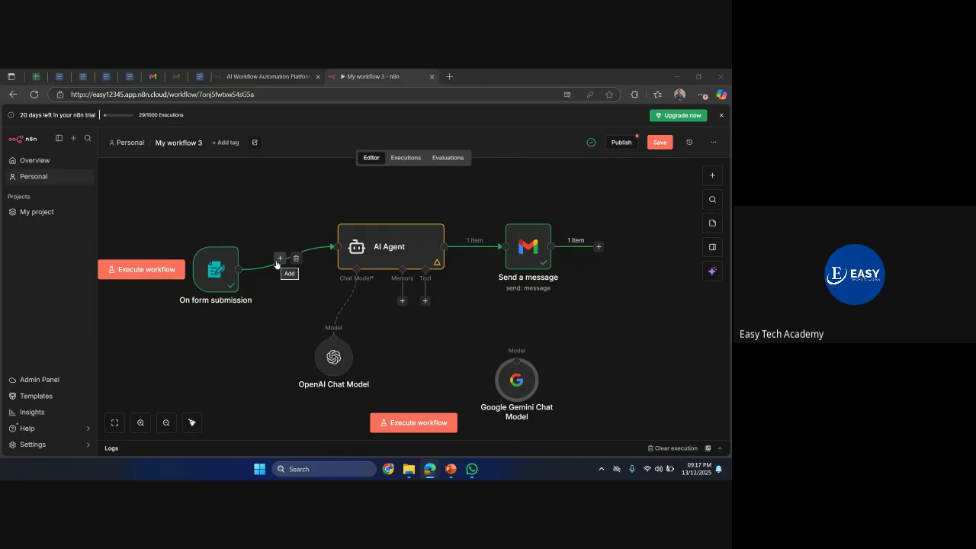
- Move On form submission level with the AI Agent and delete the disconnected Google Gemini Chat Model node
drag(221, 267, 221, 244)
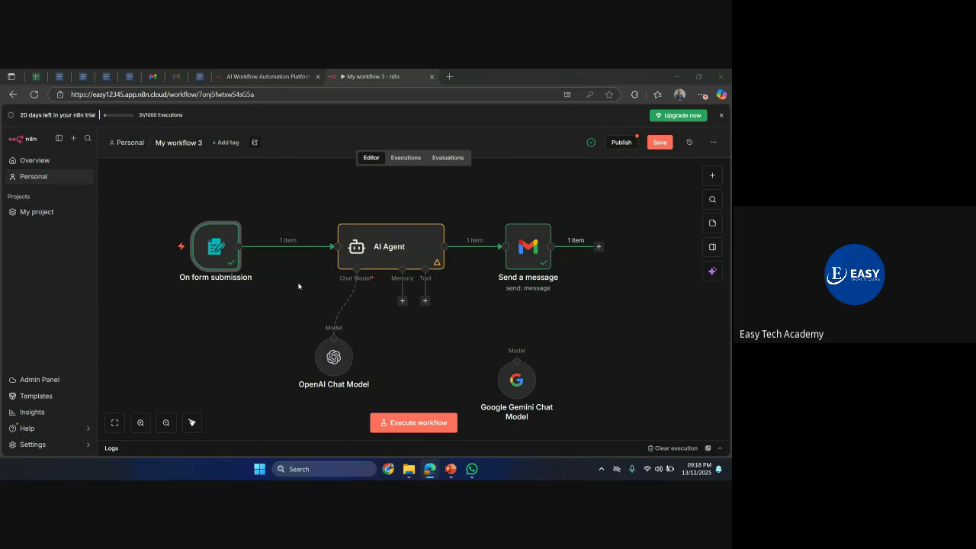
click(525, 380)
key(Delete)
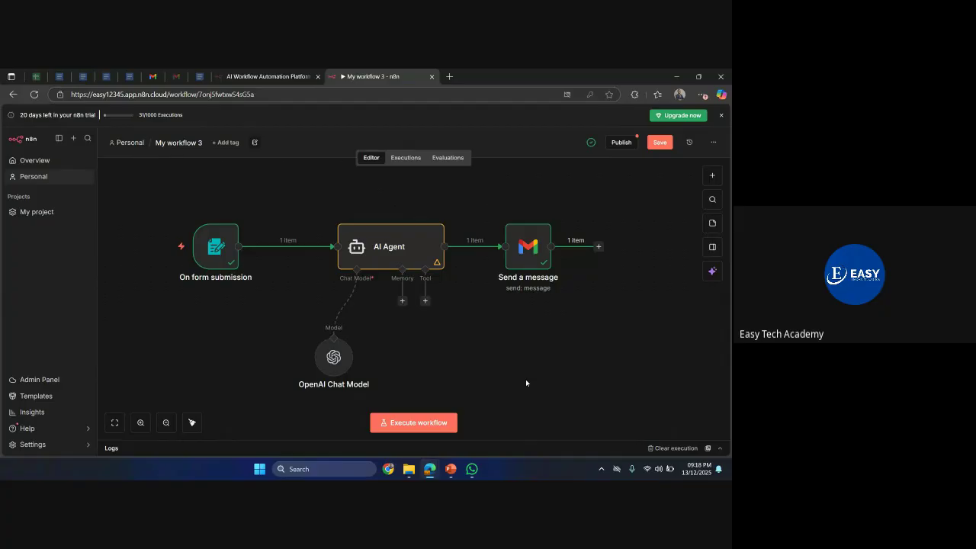